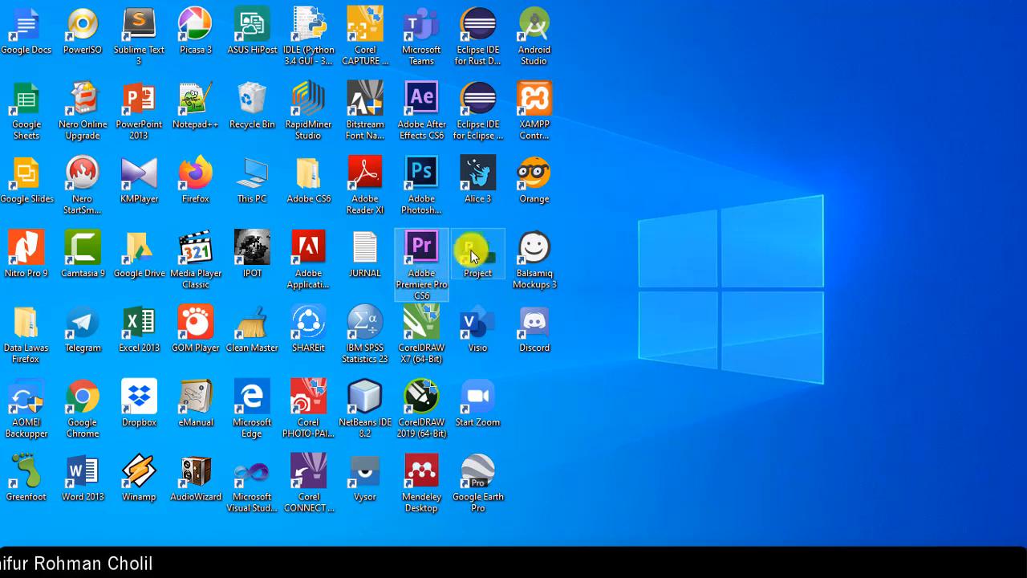
Step: Launch Adobe Premiere Pro CS6 from its desktop icon to reach the Welcome screen
{"action": "double_click", "coordinate": [422, 247]}
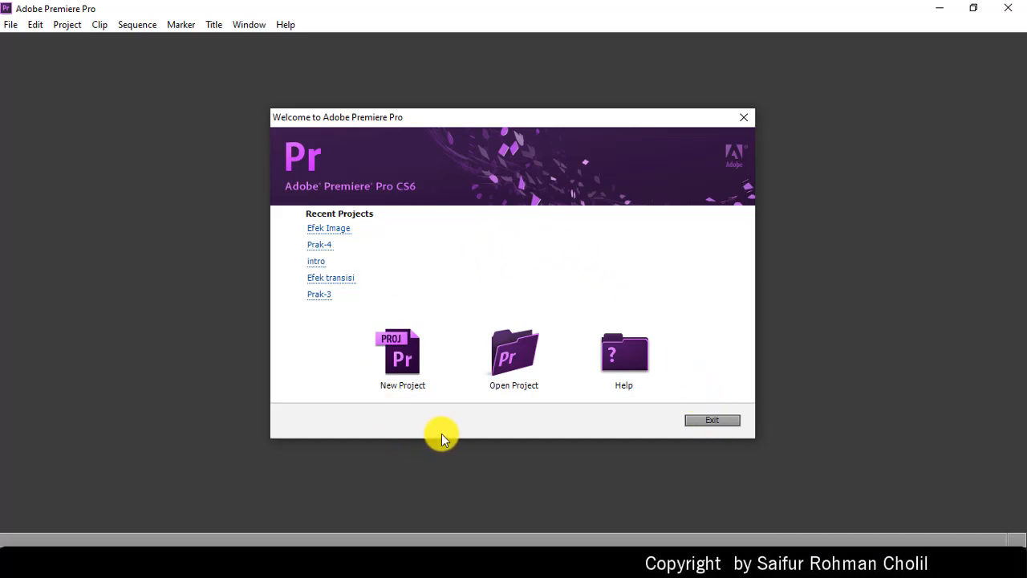
Step: Start a new project, keeping Timecode as the video display format
{"action": "left_click", "coordinate": [401, 350]}
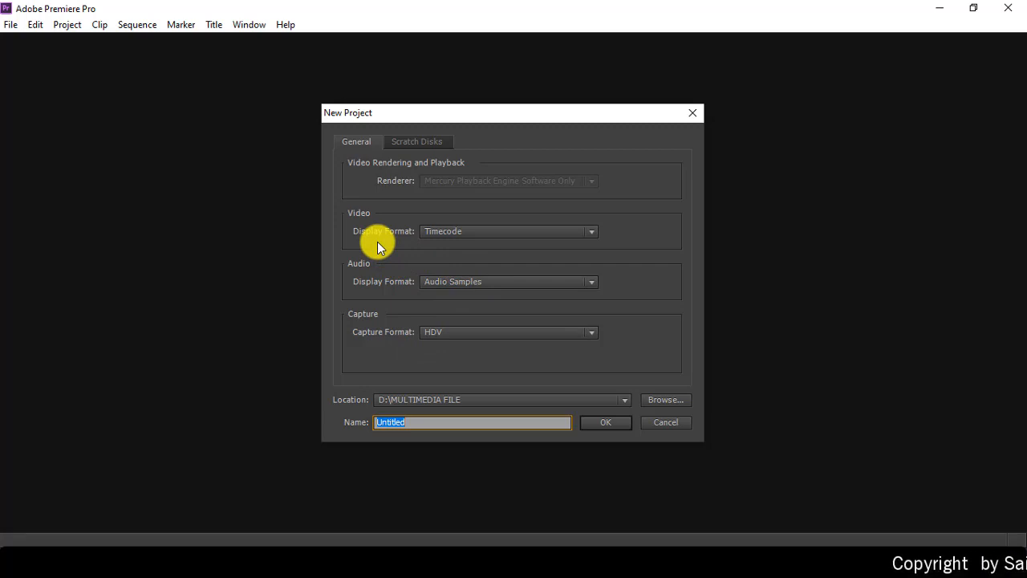
{"action": "left_click", "coordinate": [438, 235]}
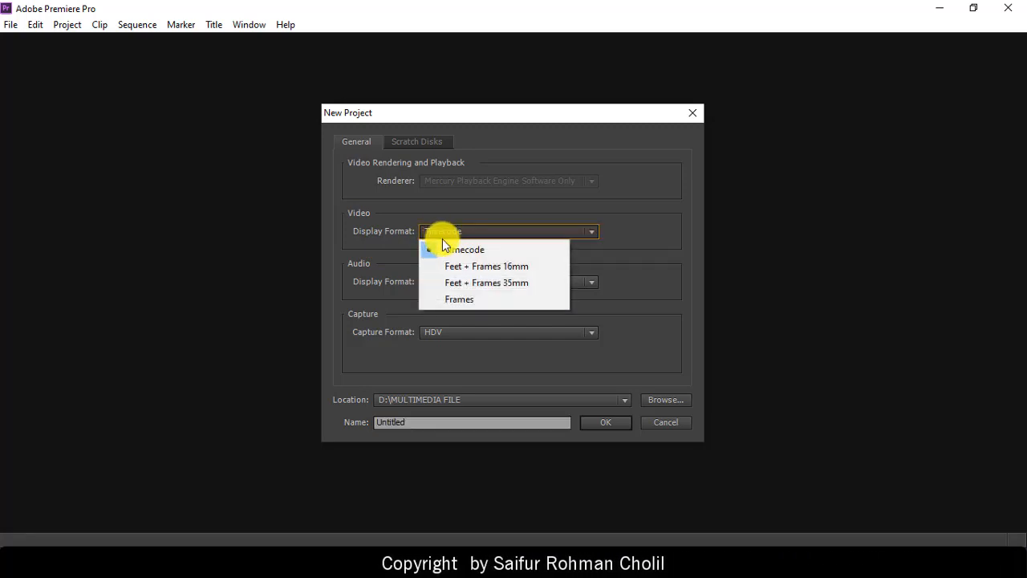
{"action": "left_click", "coordinate": [461, 248]}
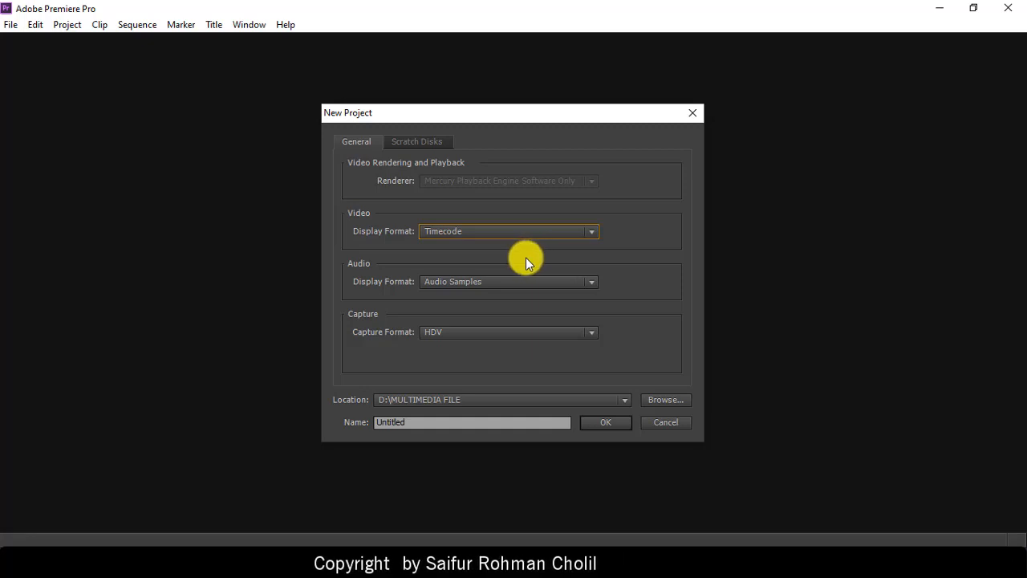
Step: Keep Audio Samples as the audio display format and HDV as the capture format
{"action": "left_click", "coordinate": [514, 280]}
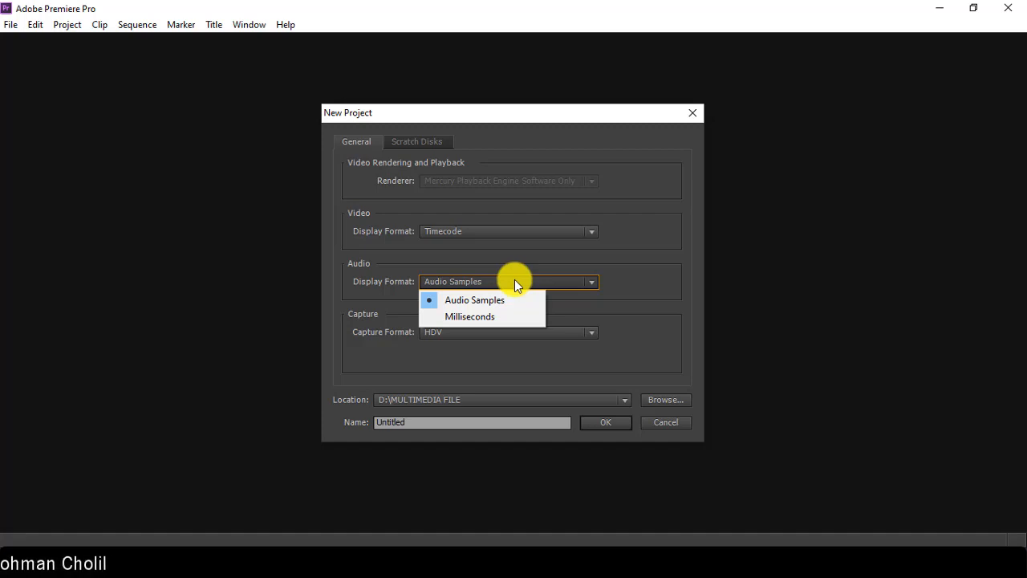
{"action": "left_click", "coordinate": [507, 299]}
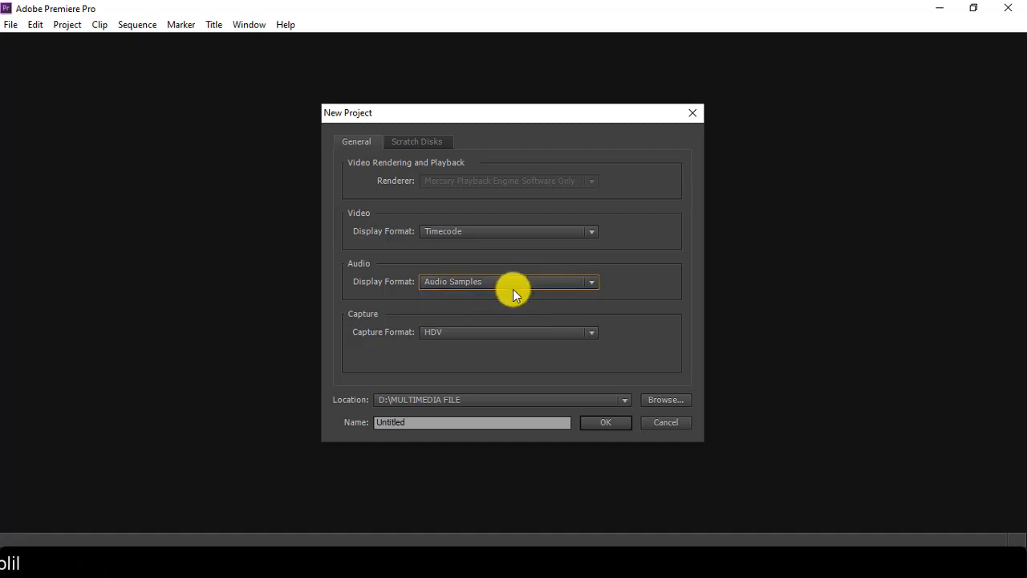
{"action": "left_click", "coordinate": [531, 331]}
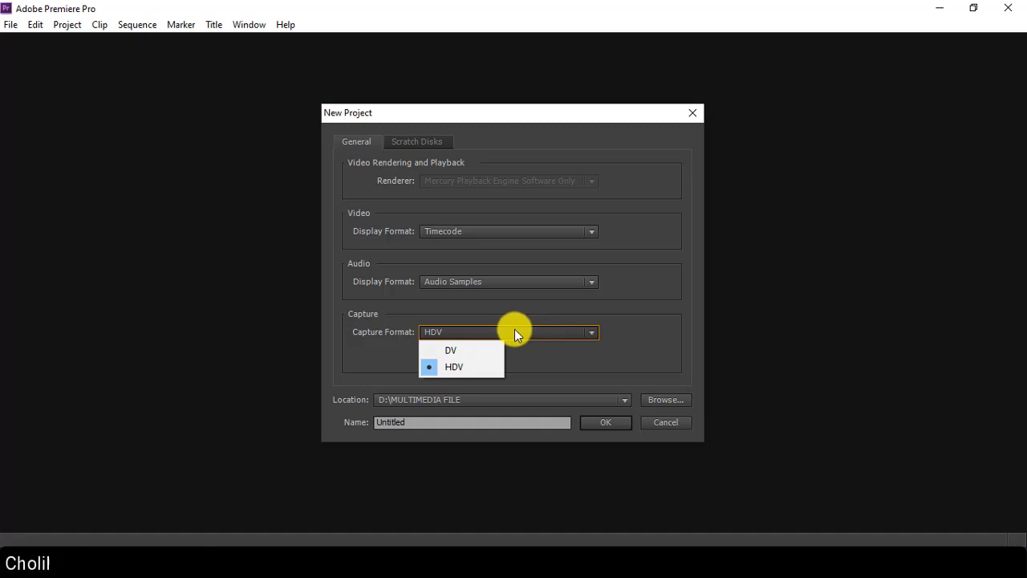
{"action": "left_click", "coordinate": [458, 366]}
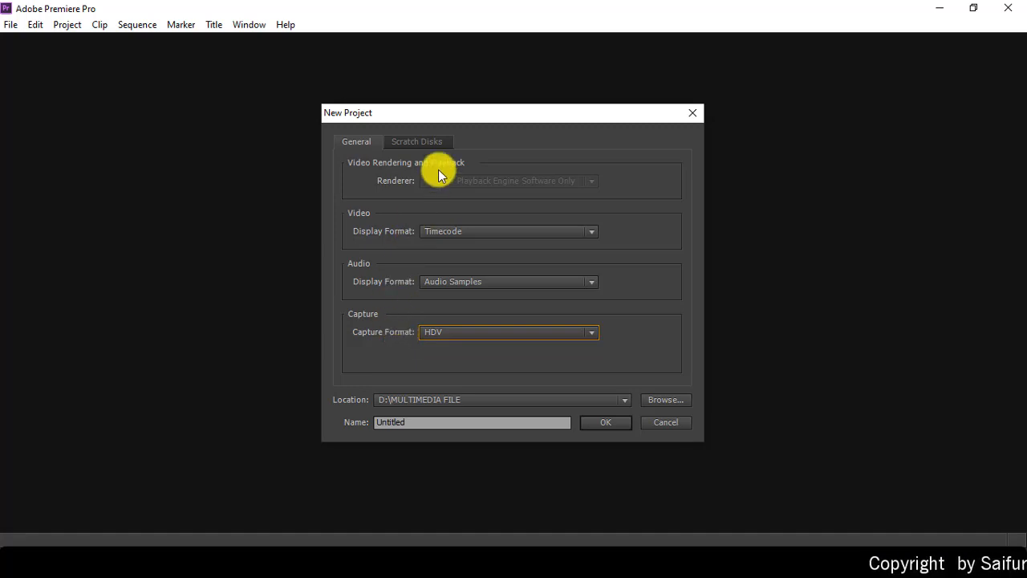
{"action": "left_click", "coordinate": [424, 142]}
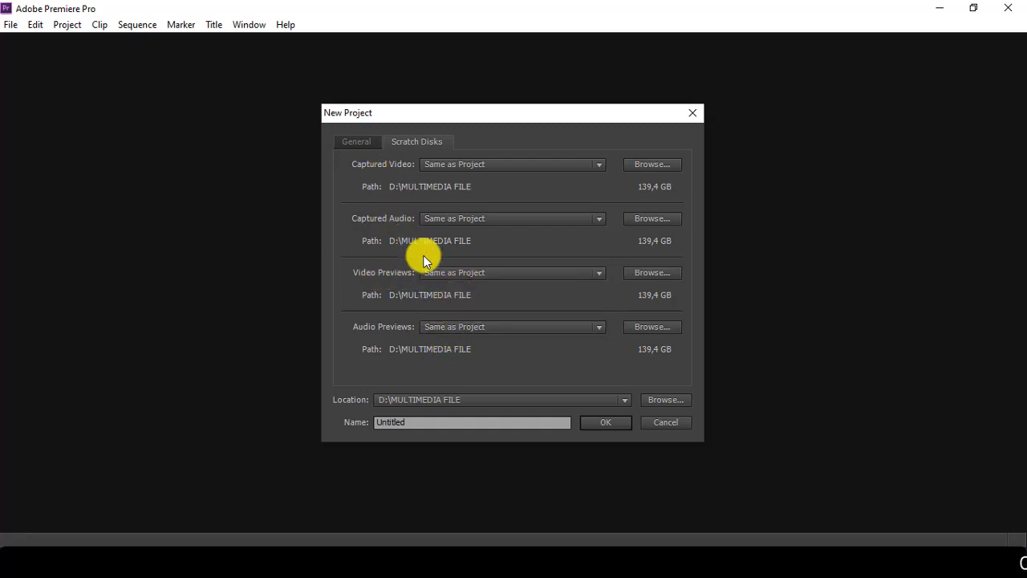
{"action": "left_click", "coordinate": [665, 399]}
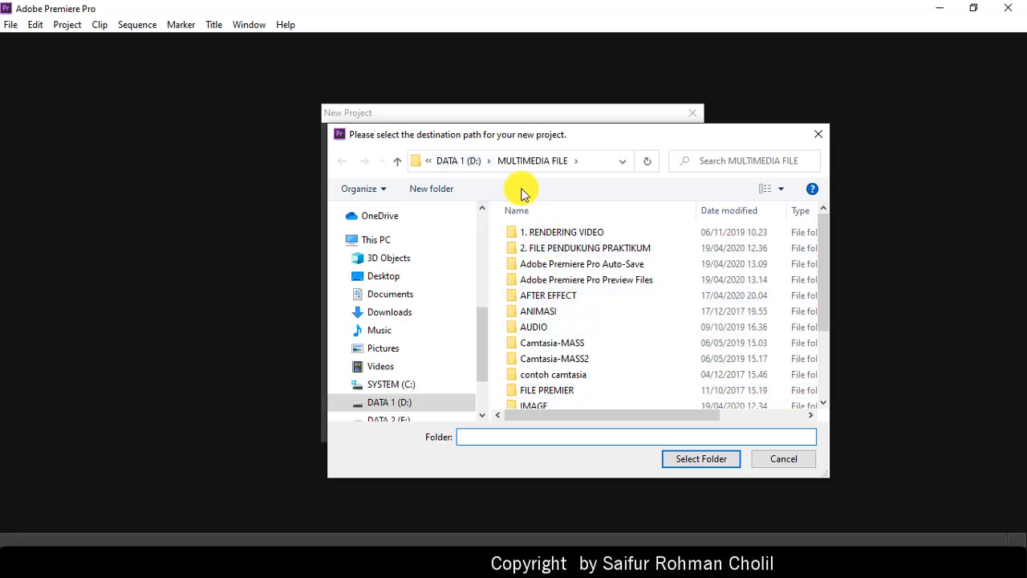
{"action": "left_click", "coordinate": [780, 459]}
{"action": "left_click", "coordinate": [353, 142]}
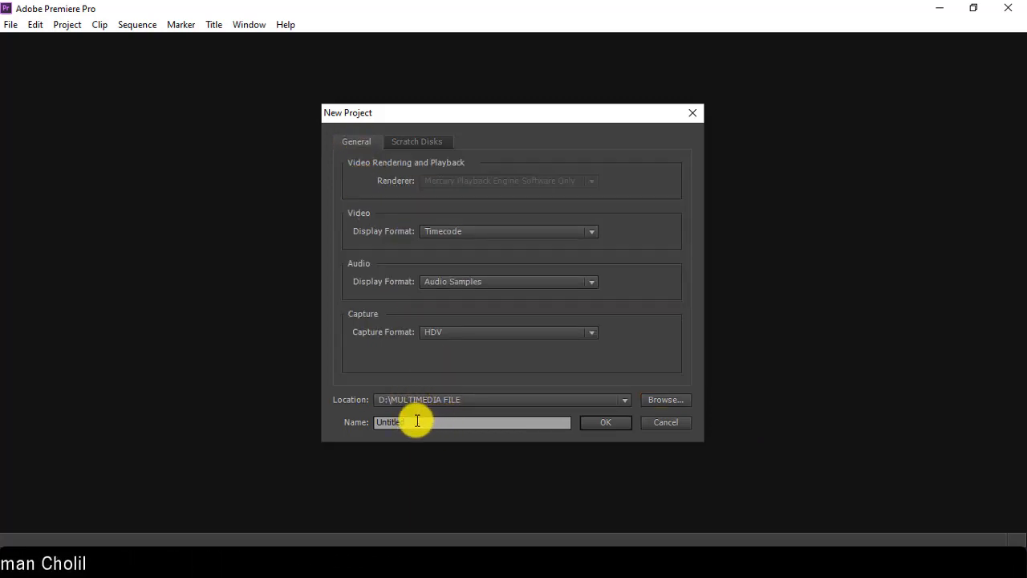
Step: Name the project 'Praktikum-1' and decline overwriting the existing project
{"action": "left_click_drag", "start_coordinate": [416, 421], "coordinate": [351, 415]}
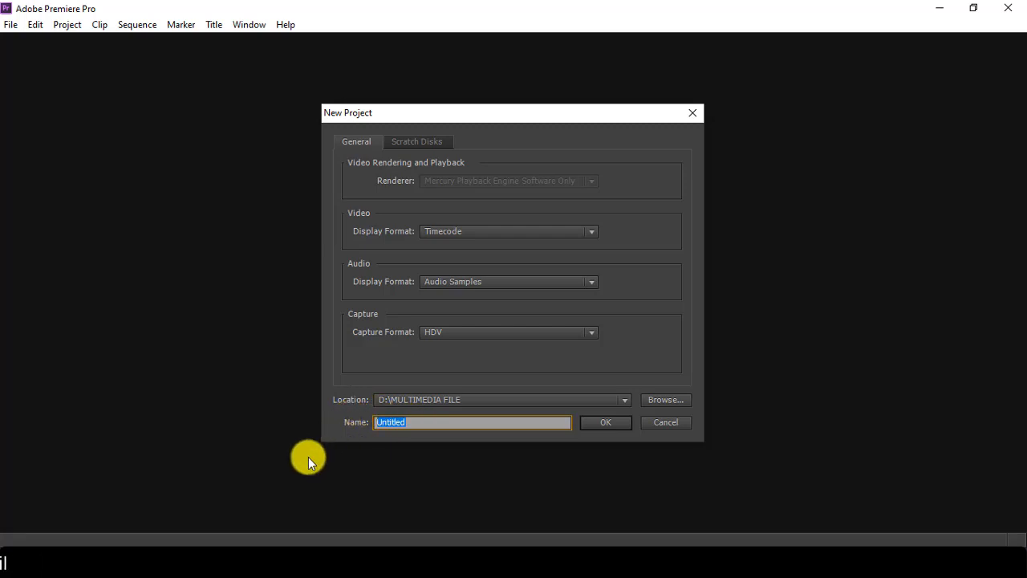
{"action": "type", "text": "Praktikum-1"}
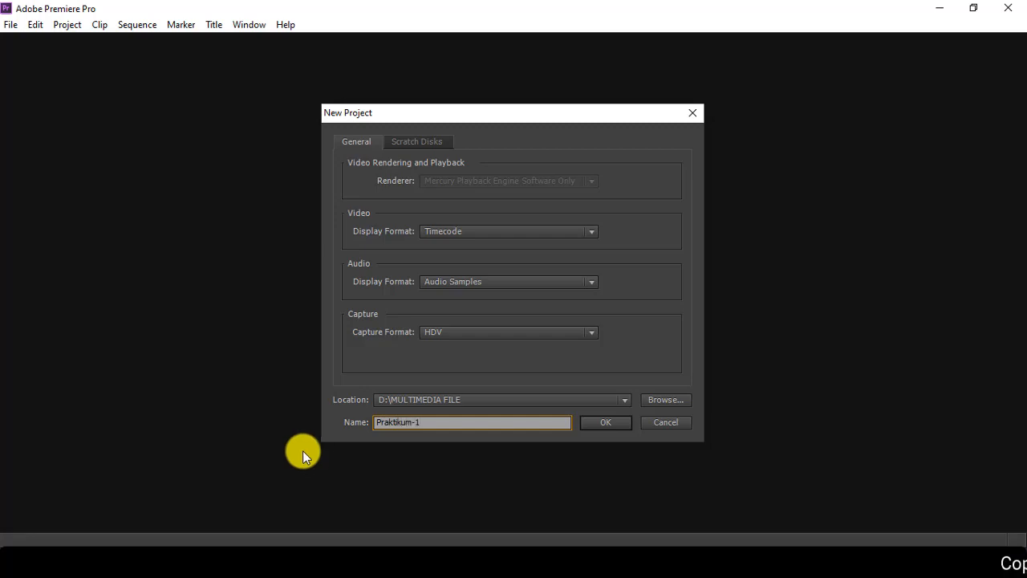
{"action": "left_click", "coordinate": [590, 422]}
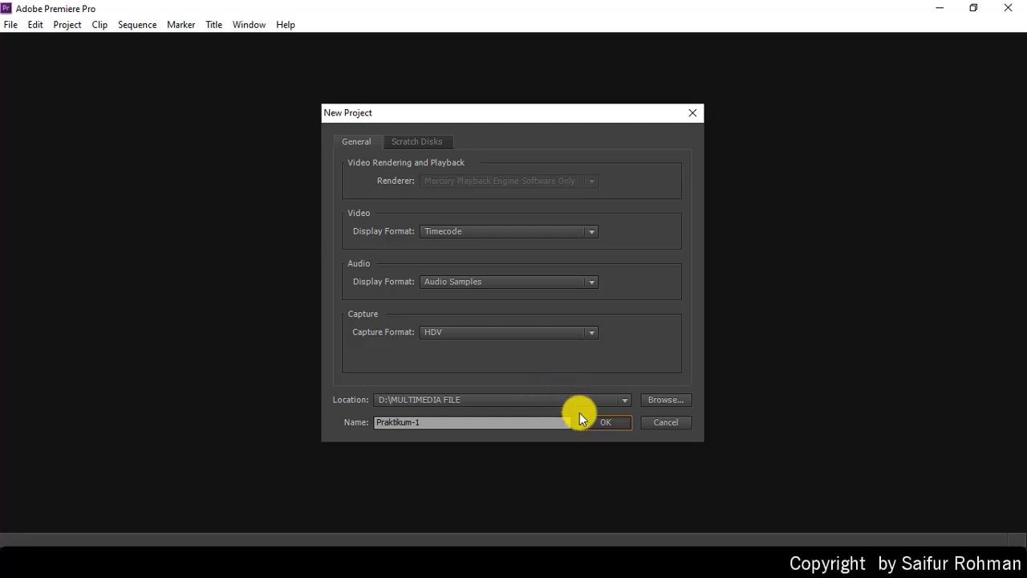
{"action": "left_click", "coordinate": [592, 423]}
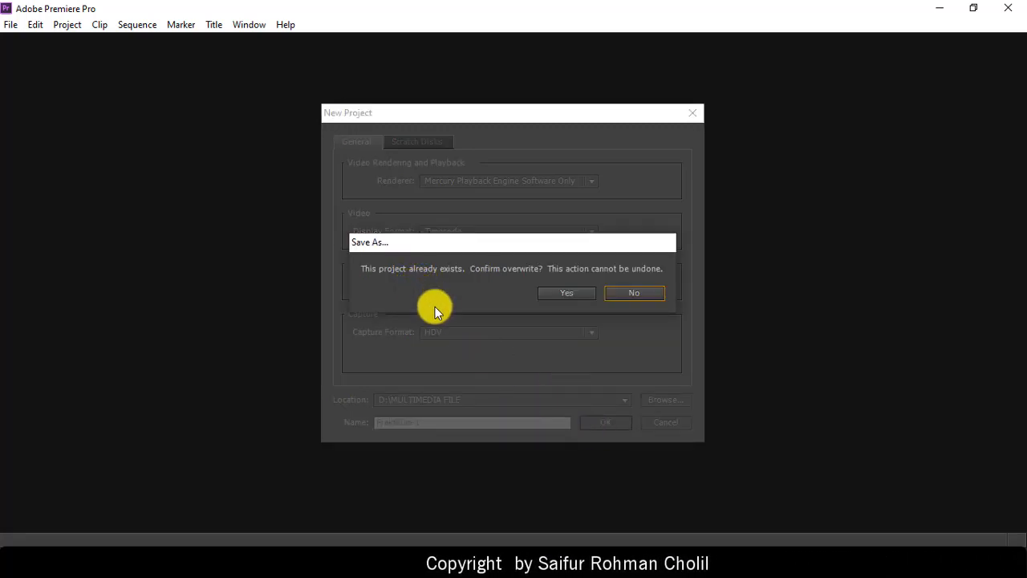
{"action": "left_click", "coordinate": [633, 293]}
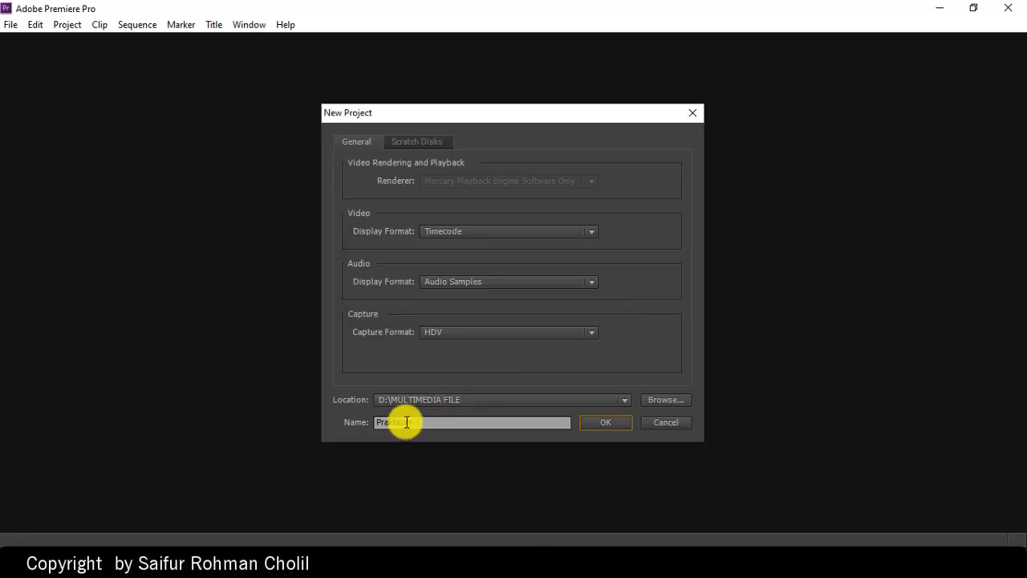
Step: Shorten the project name to 'Praktikum1' and create the project
{"action": "left_click_drag", "start_coordinate": [406, 422], "coordinate": [422, 433]}
{"action": "key", "text": "BackSpace"}
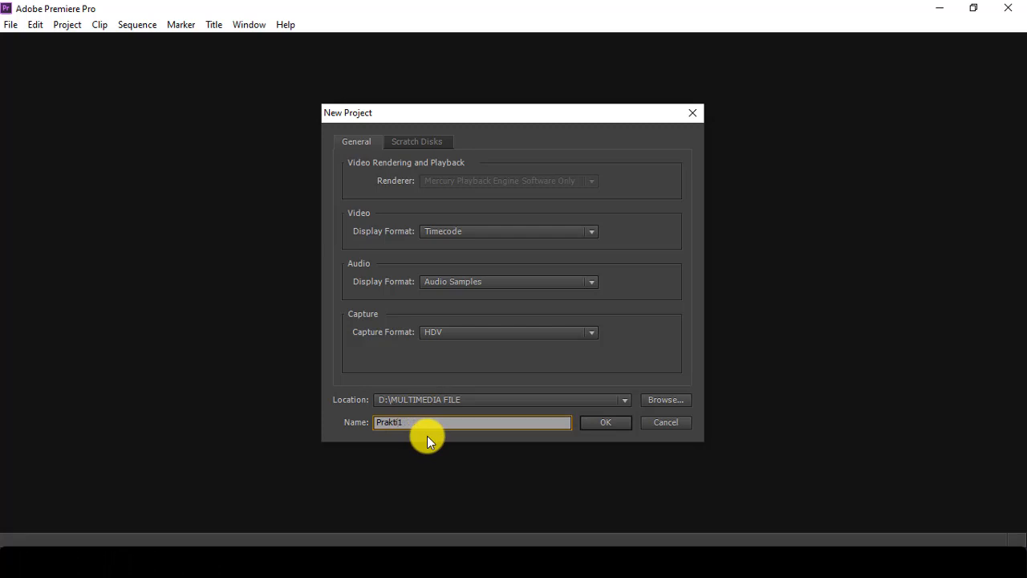
{"action": "left_click", "coordinate": [606, 428]}
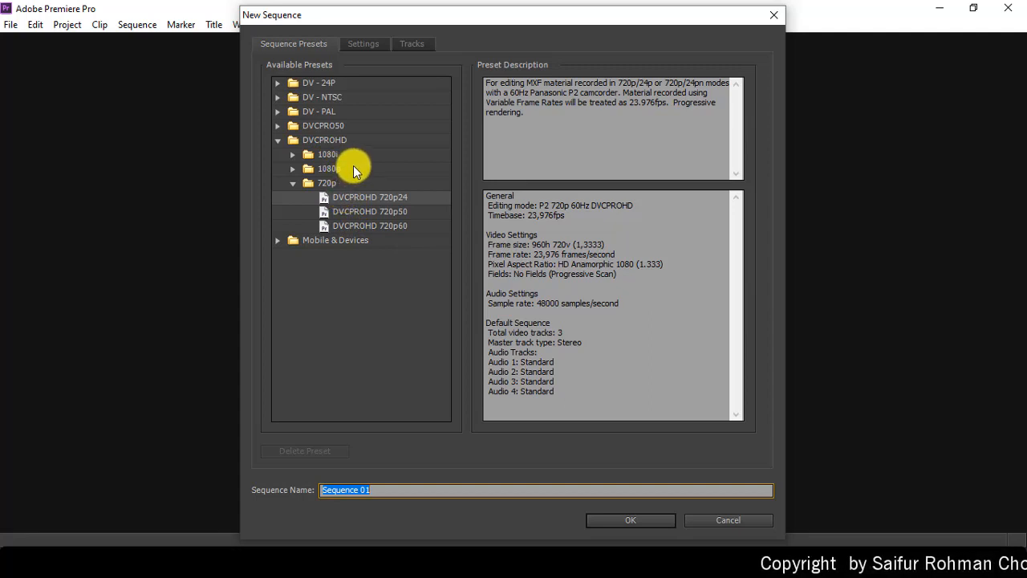
Step: Select the DVCPROHD 1080p24 preset under DVCPROHD > 1080p
{"action": "left_click", "coordinate": [292, 168]}
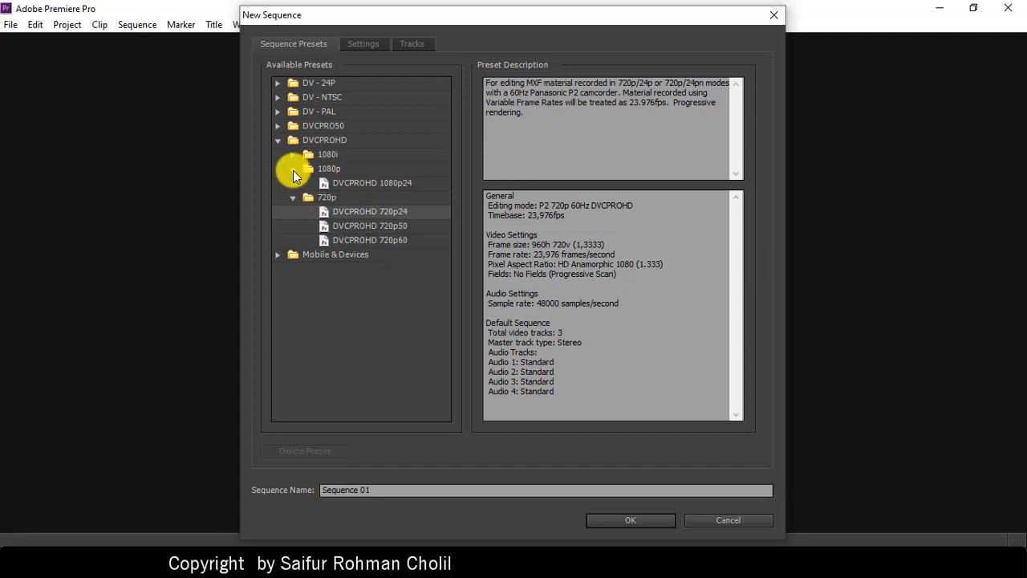
{"action": "left_click", "coordinate": [341, 184]}
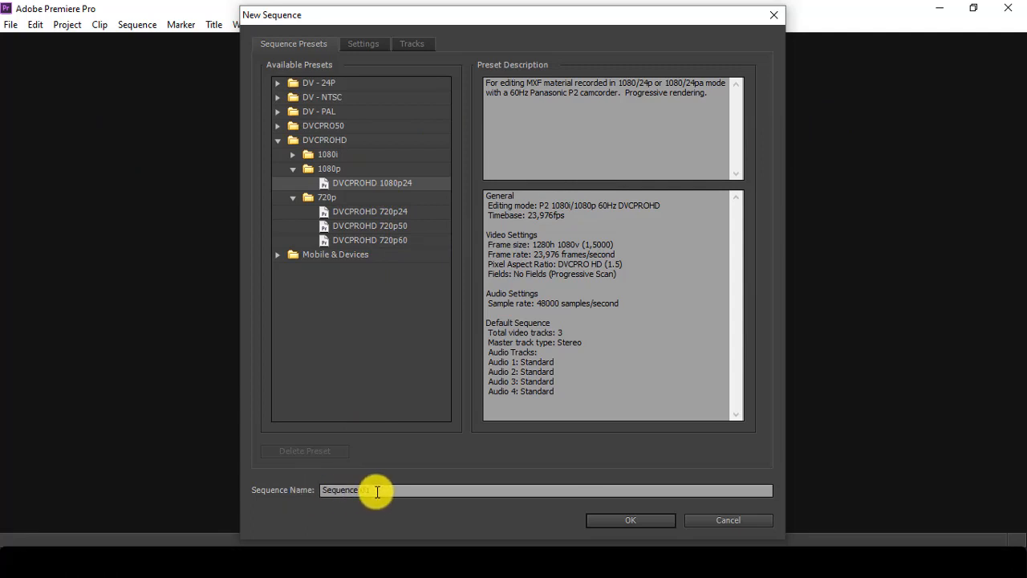
Step: Create Sequence 01 with the 1080p24 preset and show the Source monitor
{"action": "left_click", "coordinate": [634, 521]}
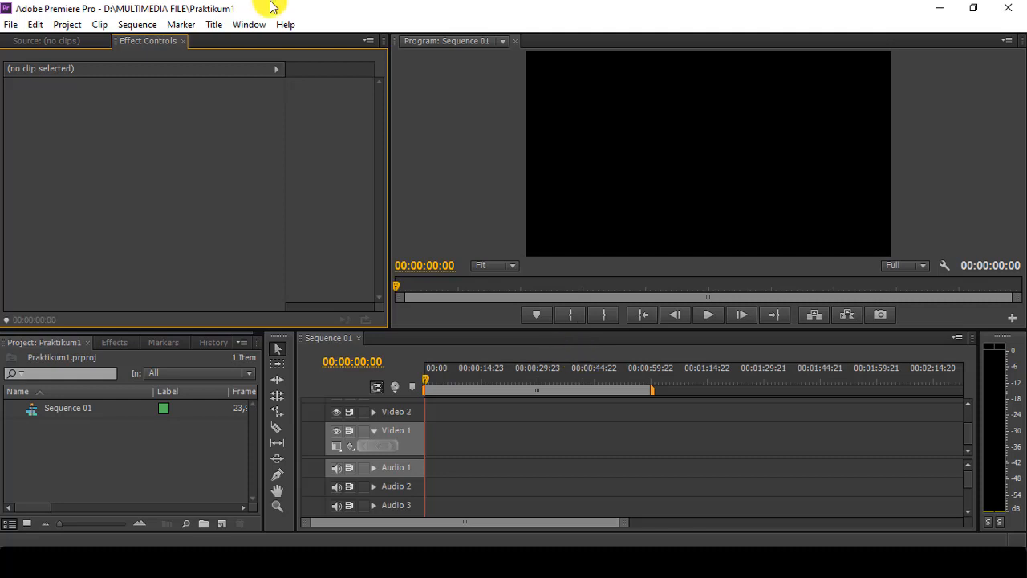
{"action": "left_click", "coordinate": [55, 41]}
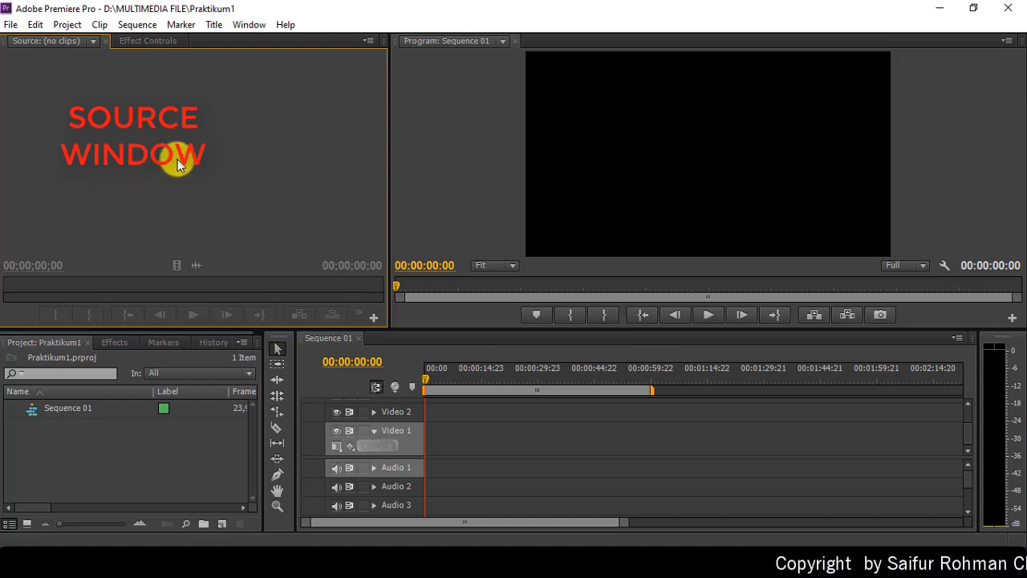
{"action": "left_click", "coordinate": [670, 174]}
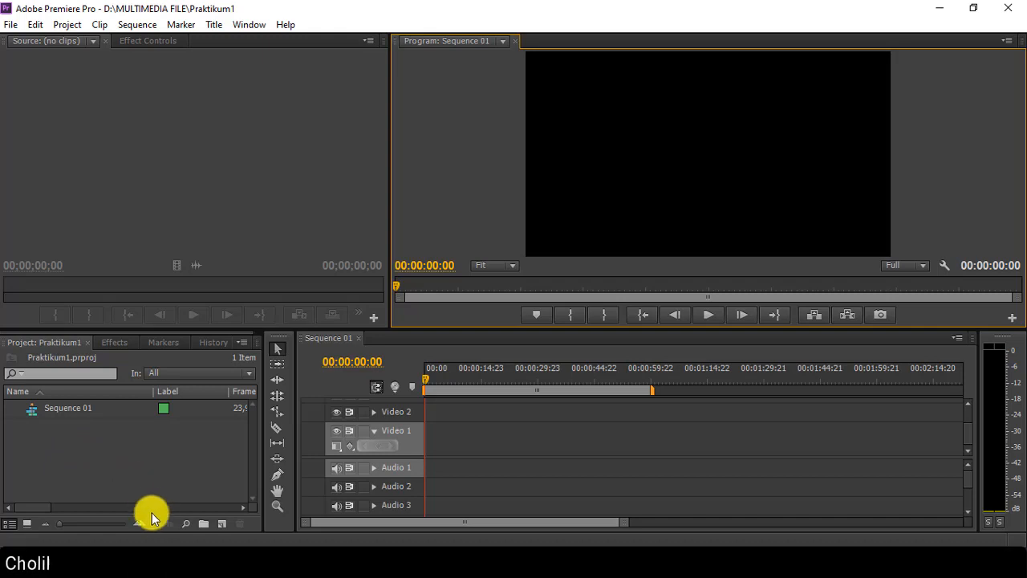
Step: Create a new bin named 'Video' in the Project panel
{"action": "left_click", "coordinate": [203, 523]}
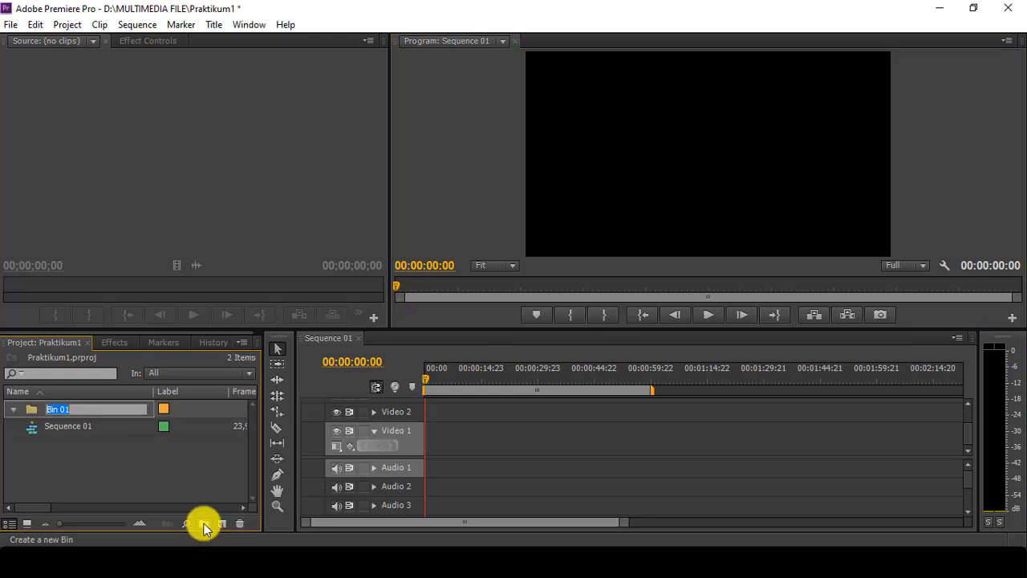
{"action": "type", "text": "V"}
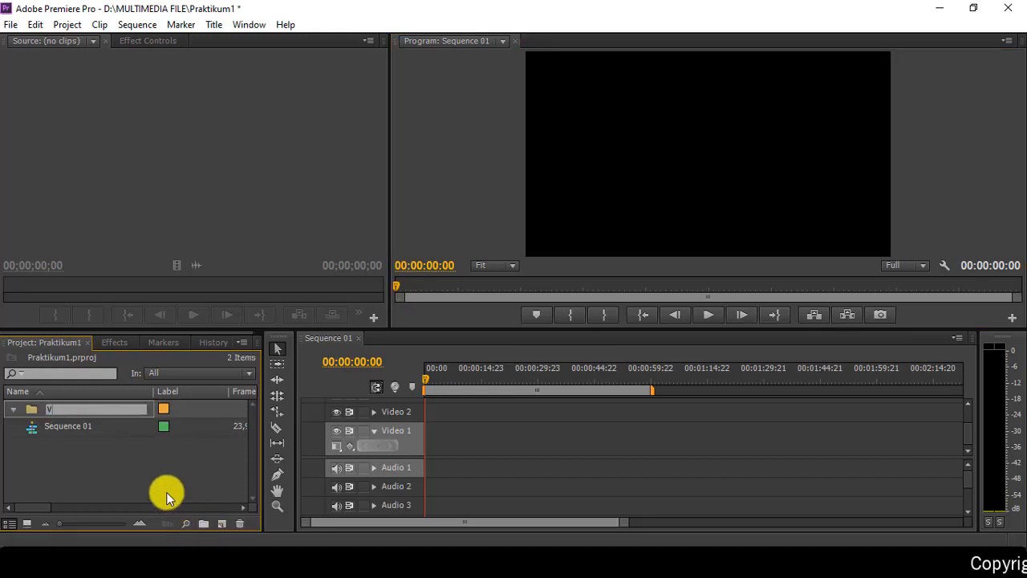
{"action": "type", "text": "ideo"}
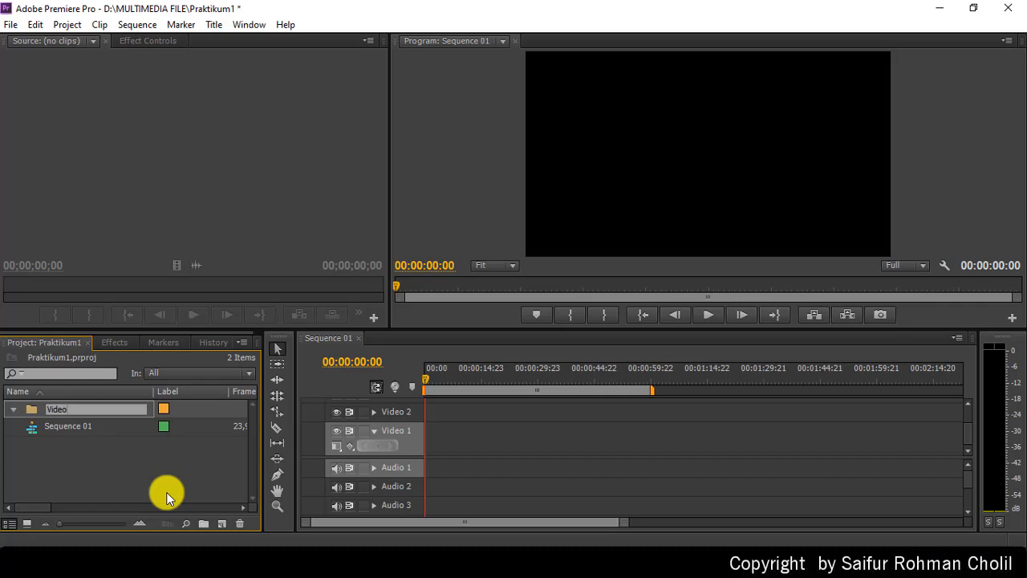
{"action": "left_click", "coordinate": [93, 457]}
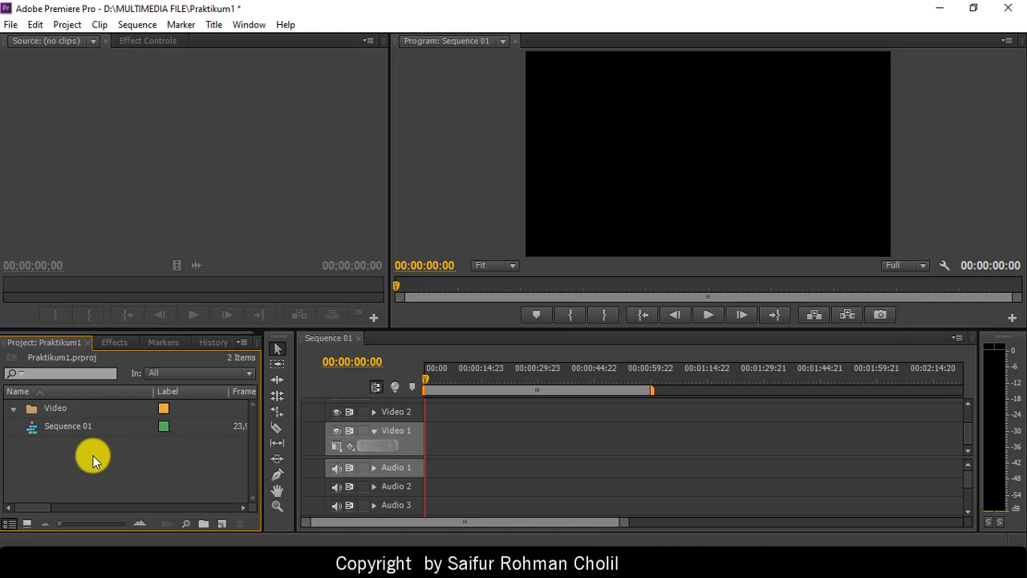
Step: Add a bin named 'Audio' through File > New > Bin
{"action": "left_click", "coordinate": [11, 24]}
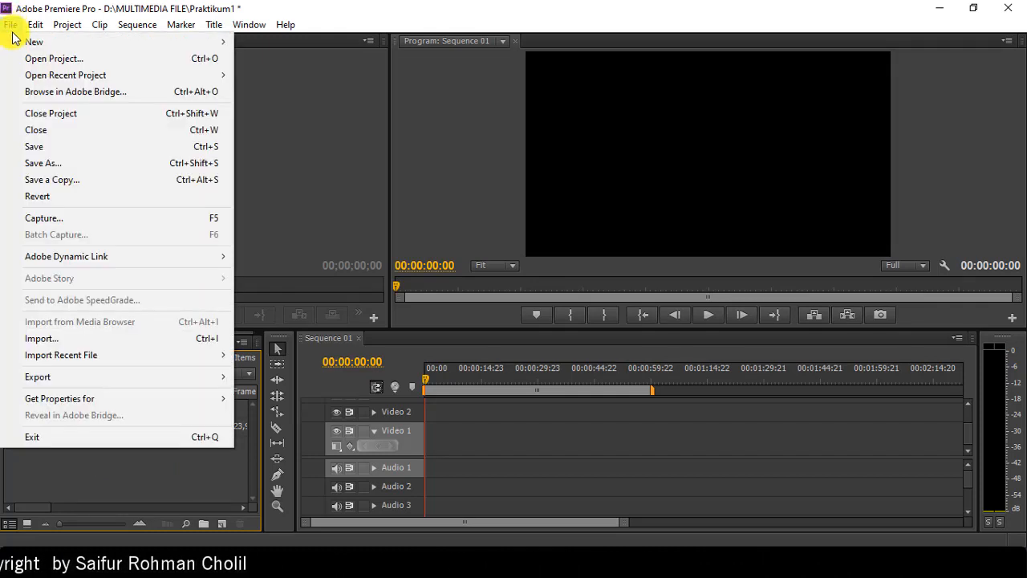
{"action": "mouse_move", "coordinate": [34, 46]}
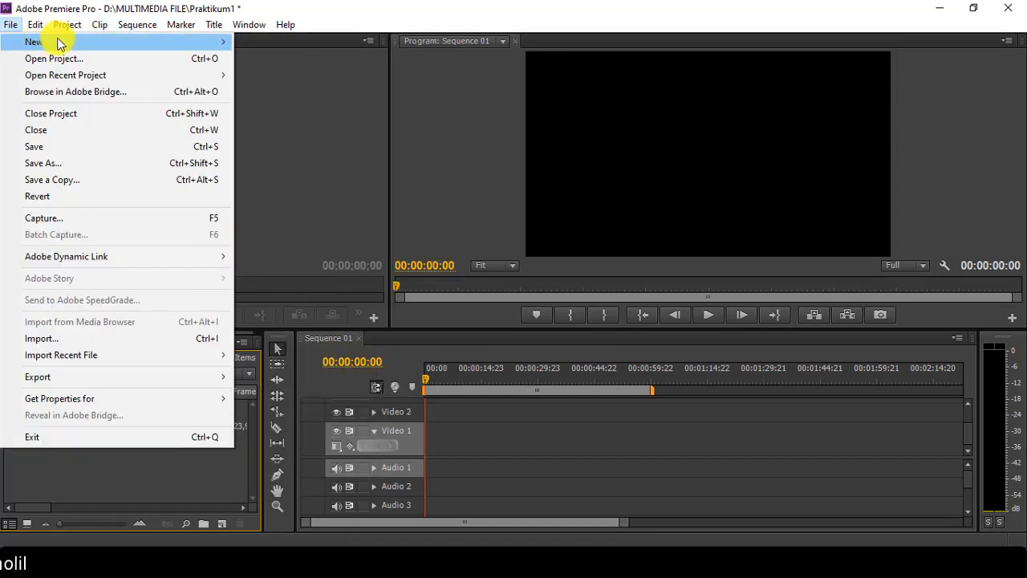
{"action": "mouse_move", "coordinate": [162, 48]}
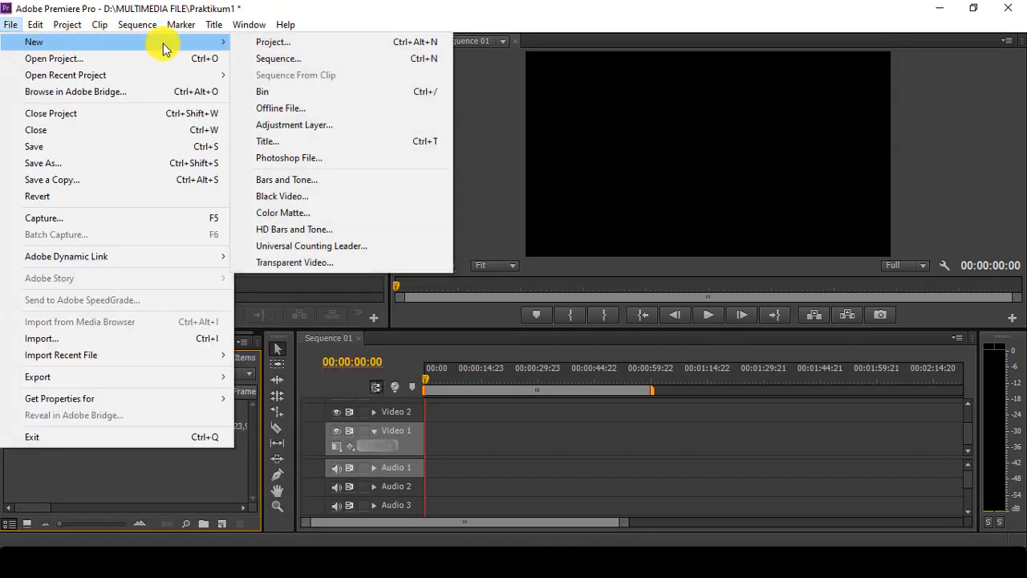
{"action": "left_click", "coordinate": [280, 94]}
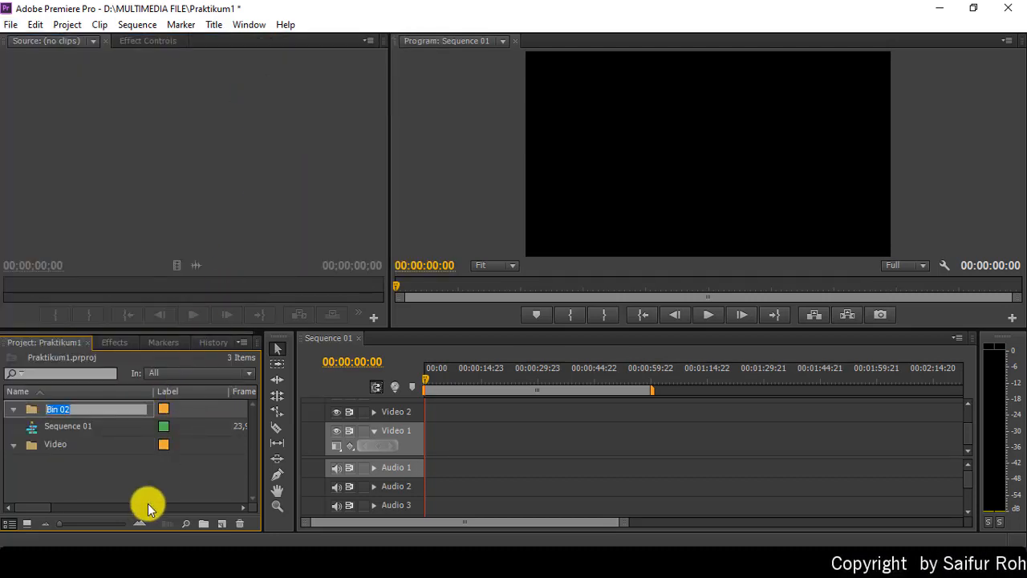
{"action": "type", "text": "Audio"}
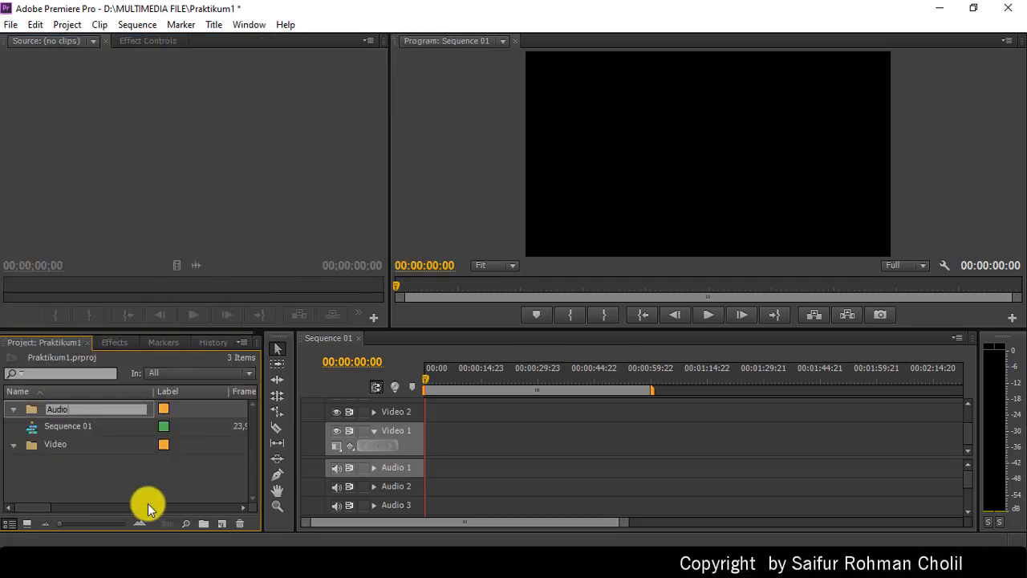
{"action": "key", "text": "Tab"}
{"action": "left_click", "coordinate": [139, 466]}
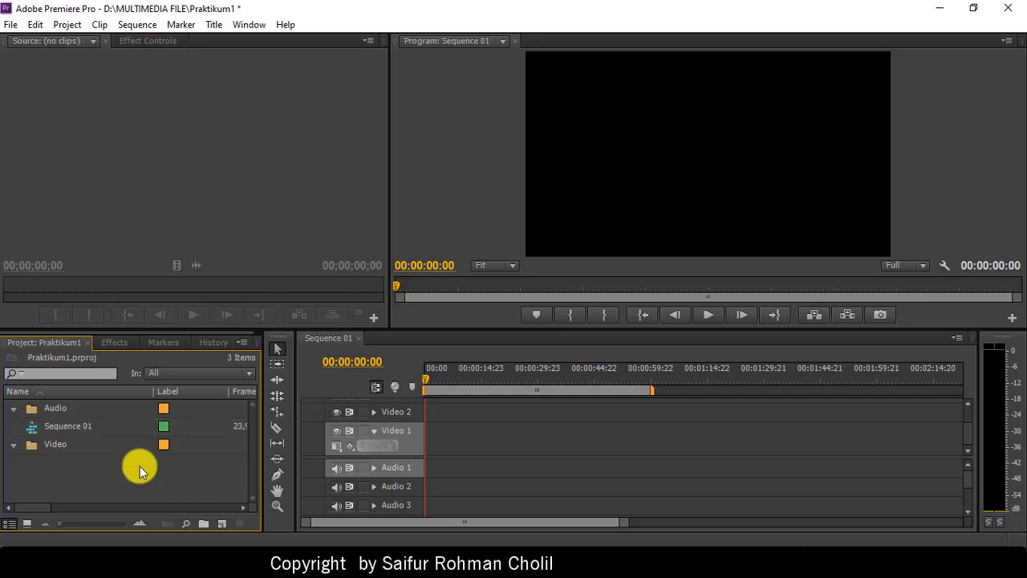
Step: Add another bin named 'Image' using Ctrl+/
{"action": "key", "text": "ctrl+/"}
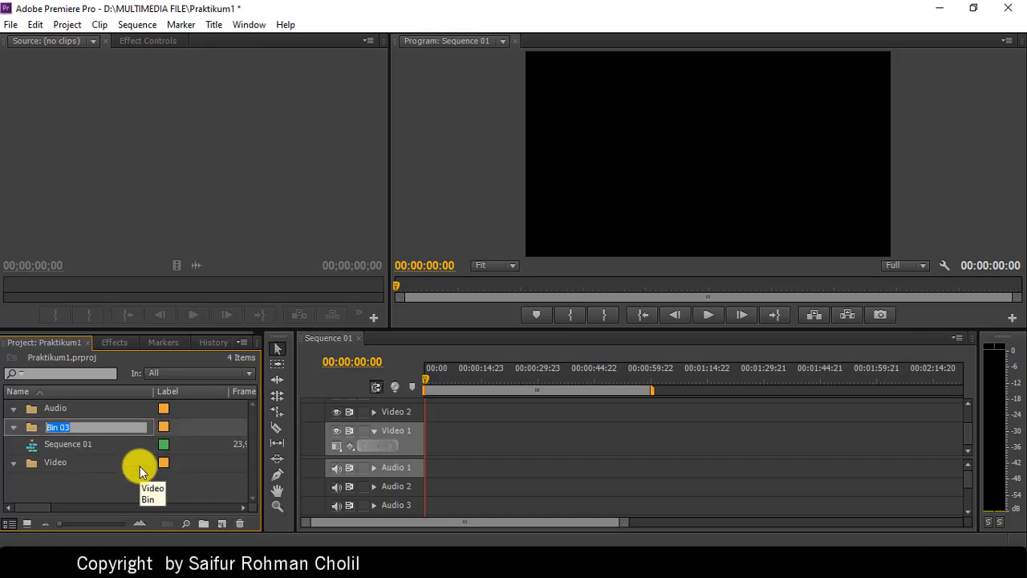
{"action": "type", "text": "Image"}
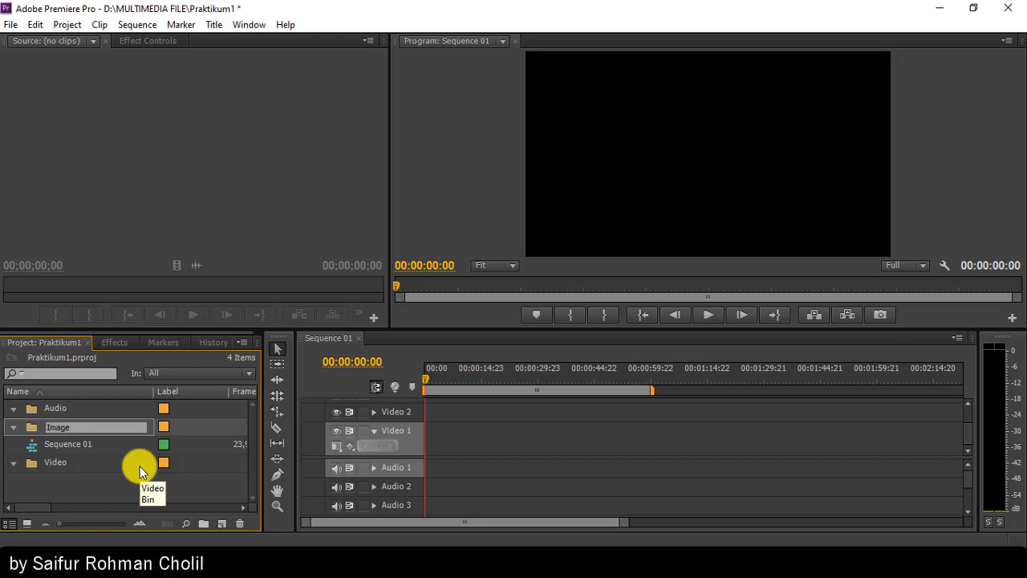
{"action": "key", "text": "Tab"}
{"action": "left_click", "coordinate": [71, 491]}
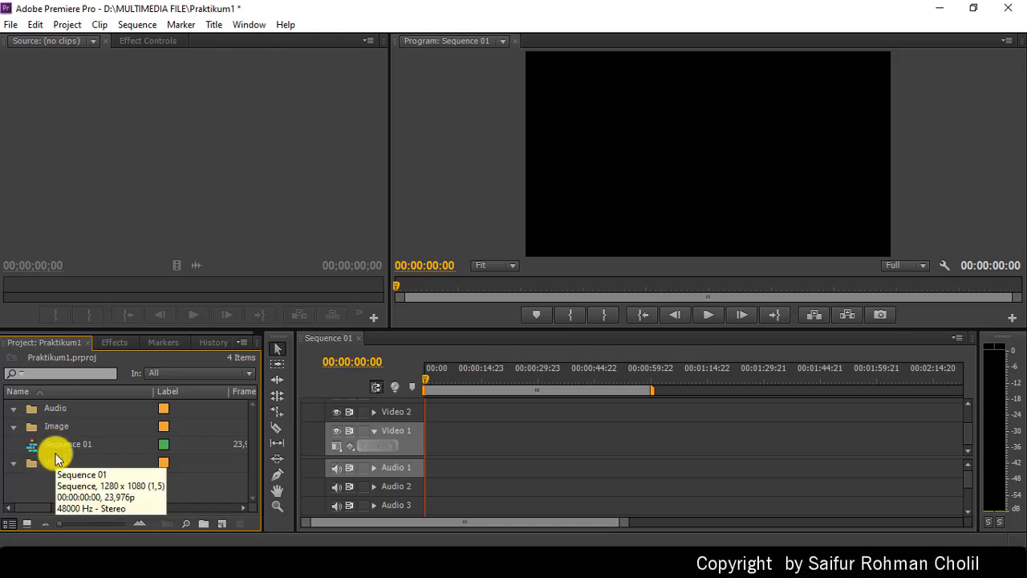
Step: Open the Video bin and browse the import dialog to the MULTIMEDIA FILE\VIDEO folder
{"action": "double_click", "coordinate": [55, 459]}
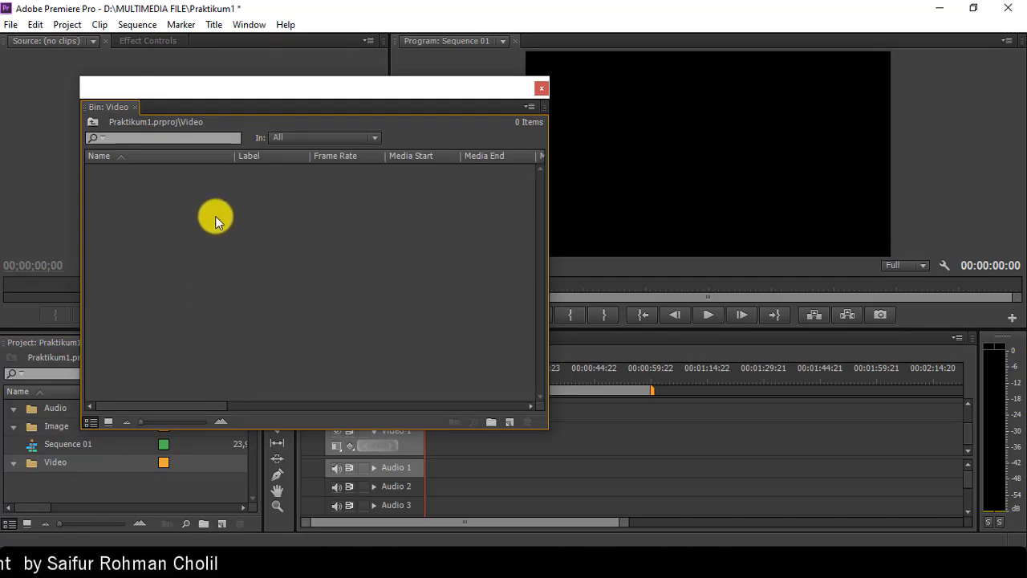
{"action": "left_click", "coordinate": [10, 25]}
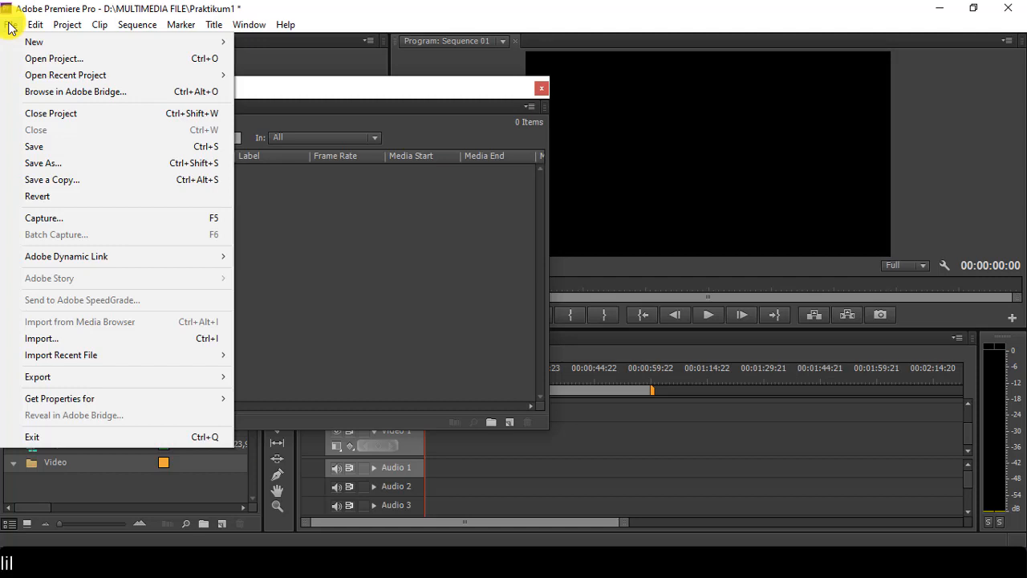
{"action": "left_click", "coordinate": [72, 338]}
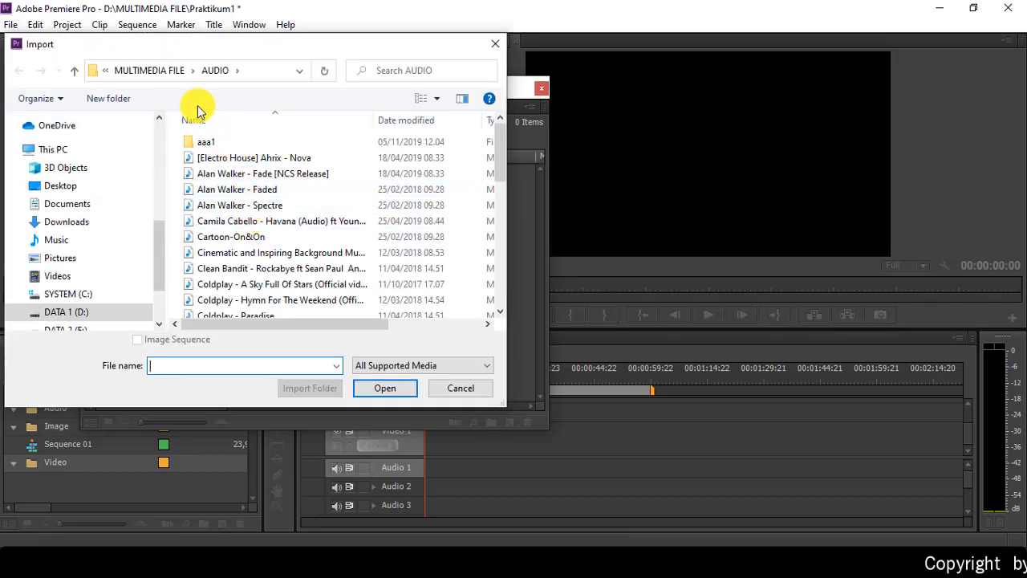
{"action": "left_click_drag", "start_coordinate": [200, 50], "coordinate": [447, 57]}
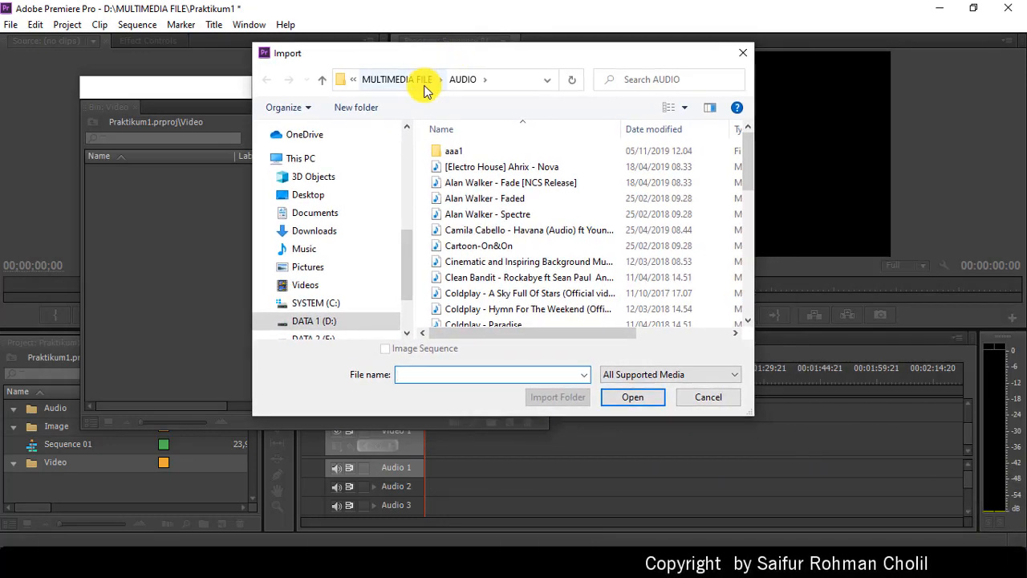
{"action": "left_click", "coordinate": [394, 80]}
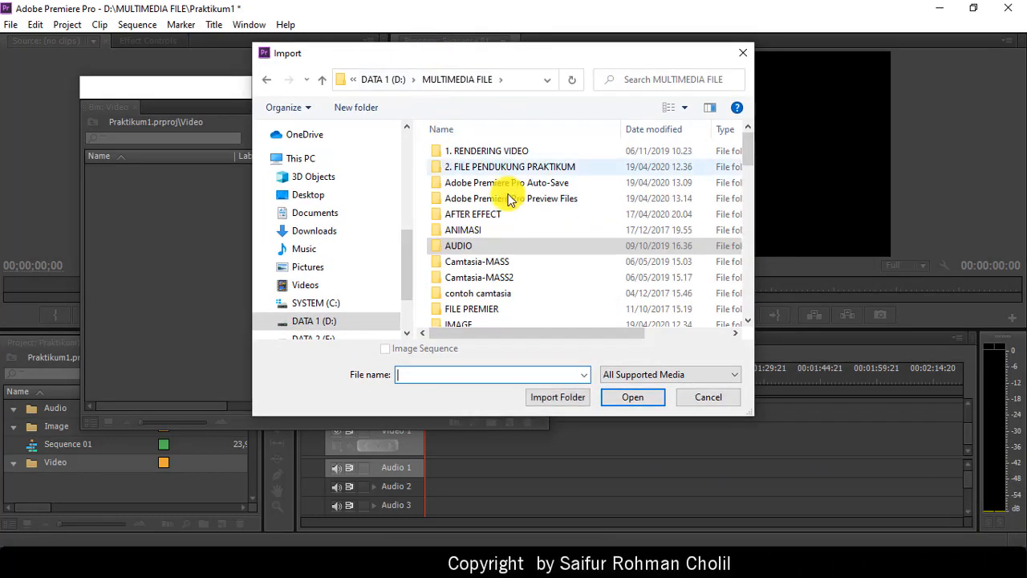
{"action": "scroll", "coordinate": [487, 248], "scroll_direction": "down", "scroll_amount": 1}
{"action": "scroll", "coordinate": [486, 260], "scroll_direction": "down", "scroll_amount": 2}
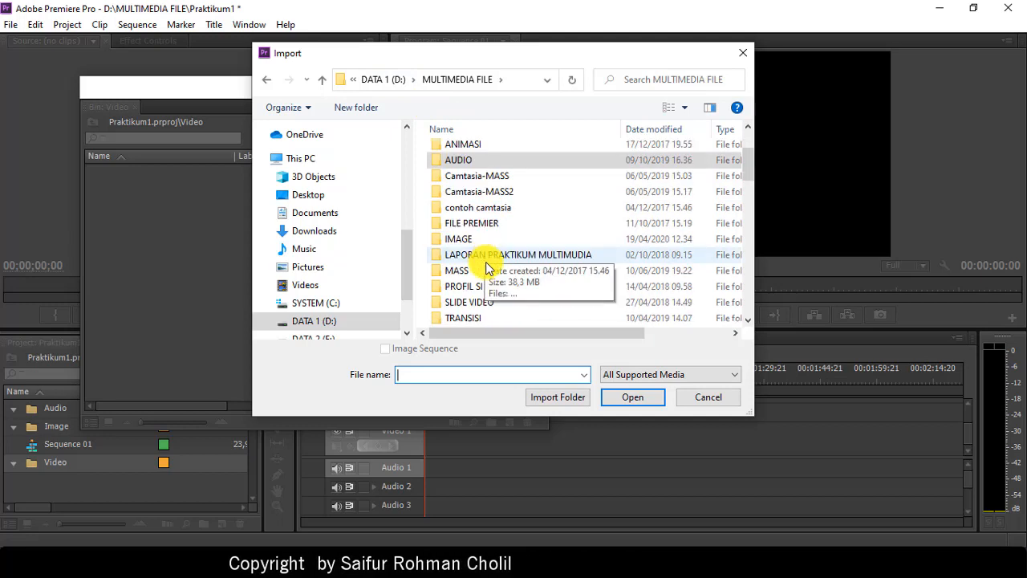
{"action": "double_click", "coordinate": [458, 286]}
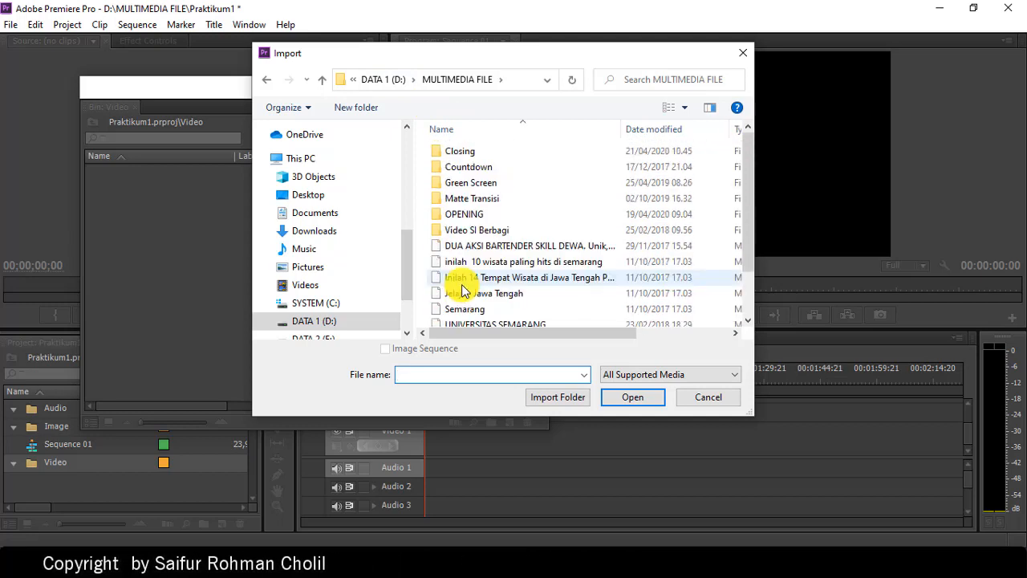
{"action": "scroll", "coordinate": [521, 241], "scroll_direction": "down", "scroll_amount": 1}
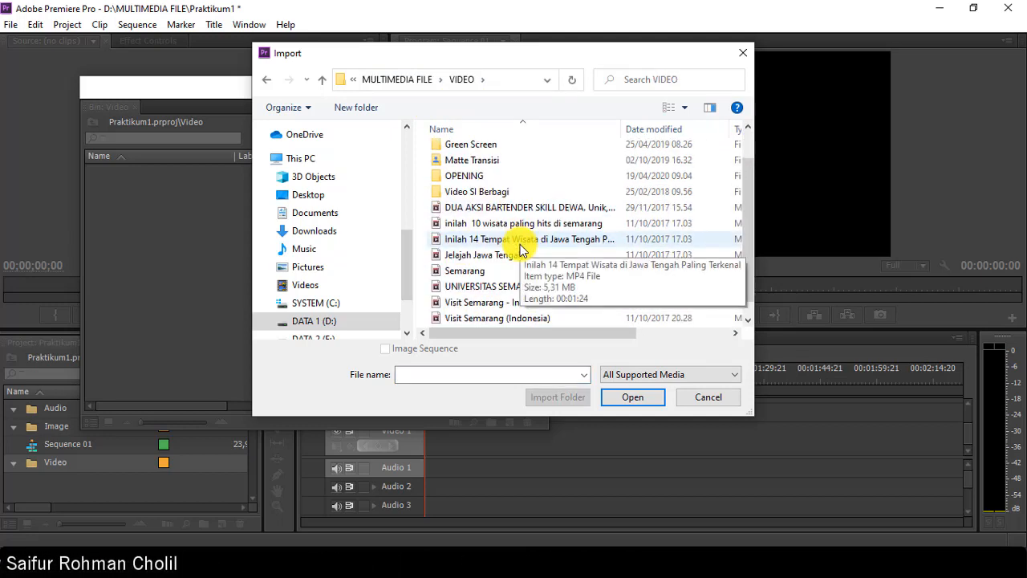
Step: Select the seven clips, from the Inilah clips through Wonderfull Indonesia, and import them
{"action": "left_click", "coordinate": [502, 224]}
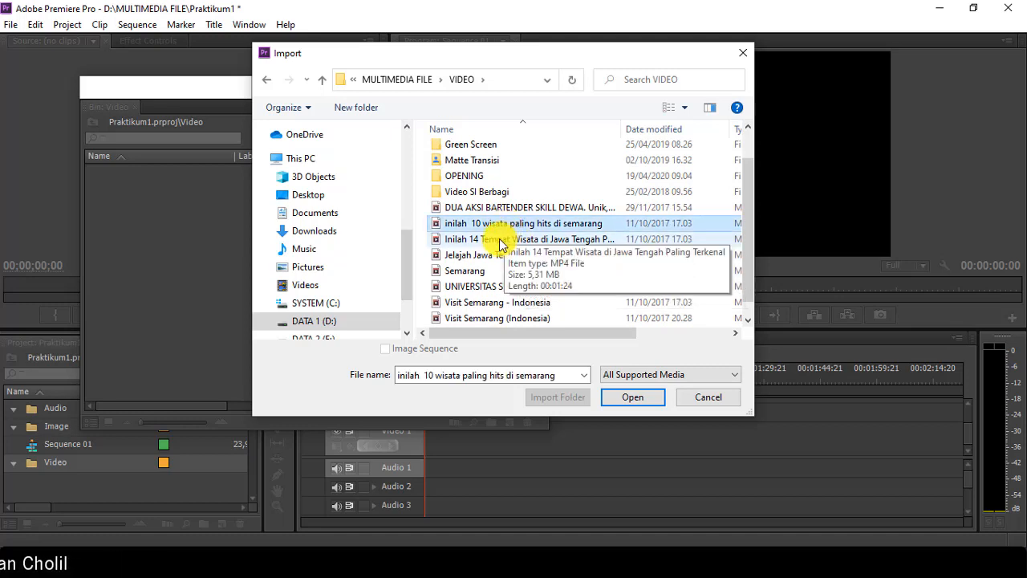
{"action": "left_click", "coordinate": [499, 240], "text": "shift"}
{"action": "left_click", "coordinate": [481, 255], "text": "shift"}
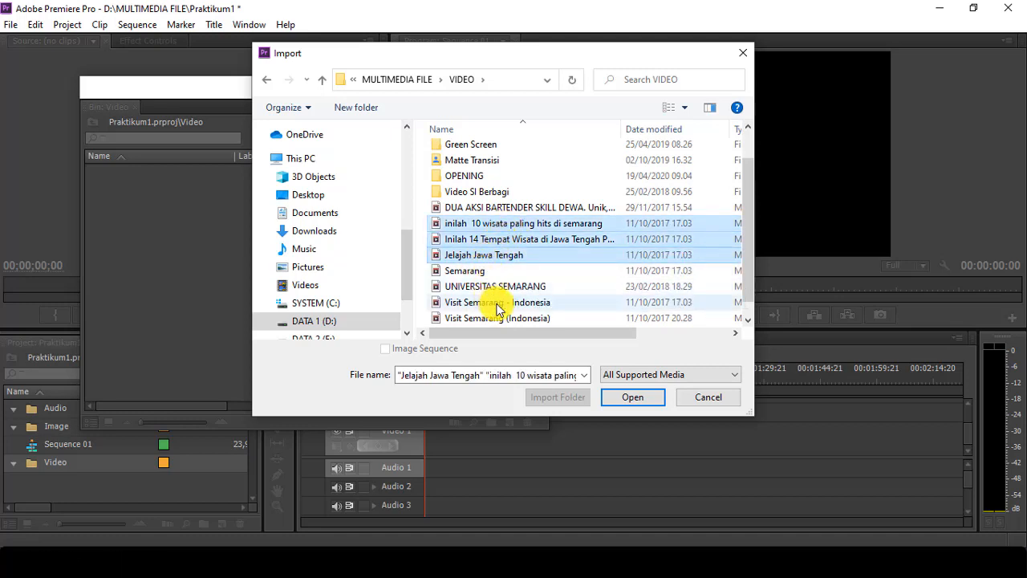
{"action": "left_click", "coordinate": [465, 273], "text": "ctrl"}
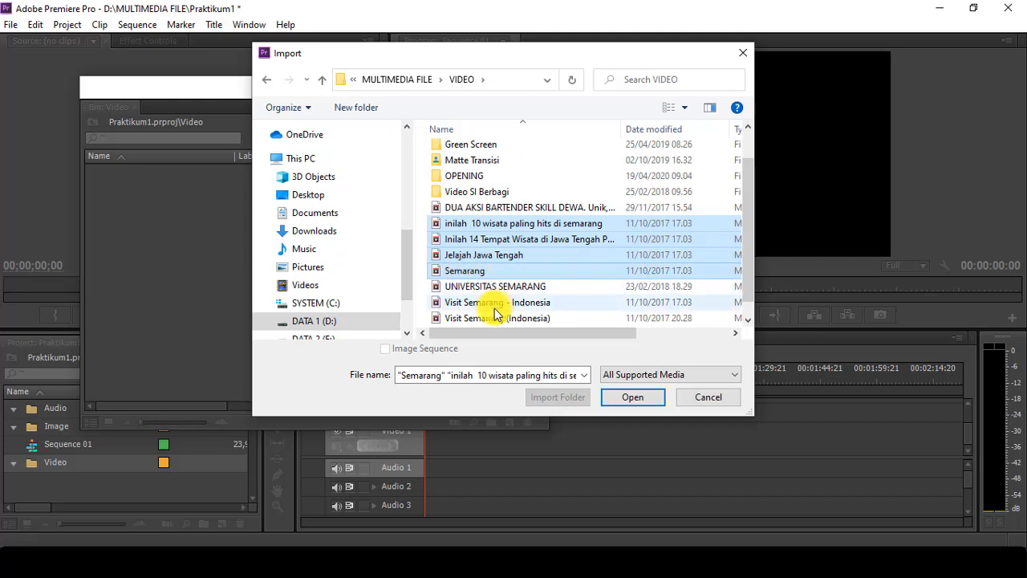
{"action": "left_click", "coordinate": [471, 302], "text": "ctrl"}
{"action": "left_click", "coordinate": [474, 319], "text": "ctrl"}
{"action": "scroll", "coordinate": [461, 289], "scroll_direction": "down", "scroll_amount": 1}
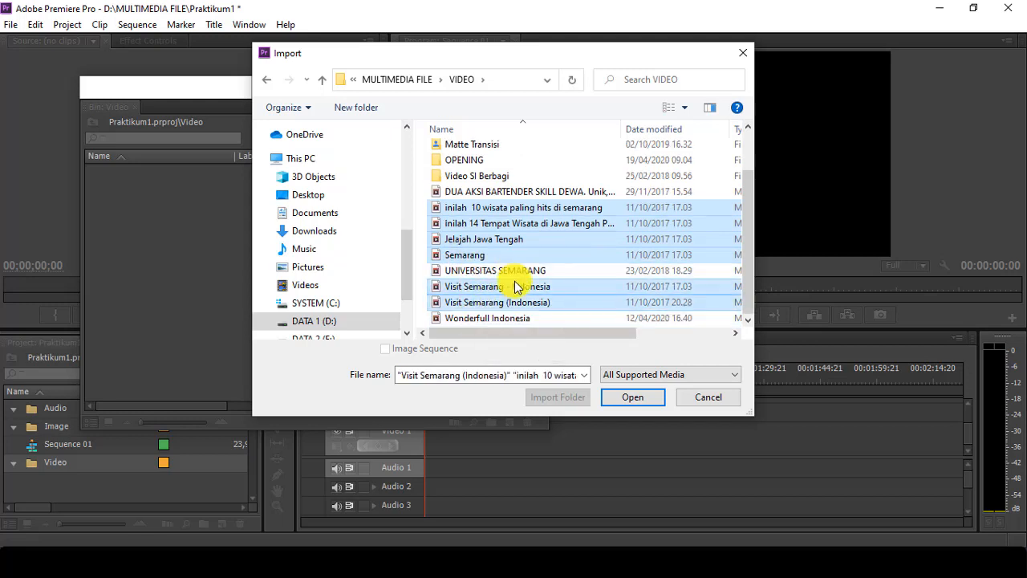
{"action": "left_click", "coordinate": [485, 320], "text": "ctrl"}
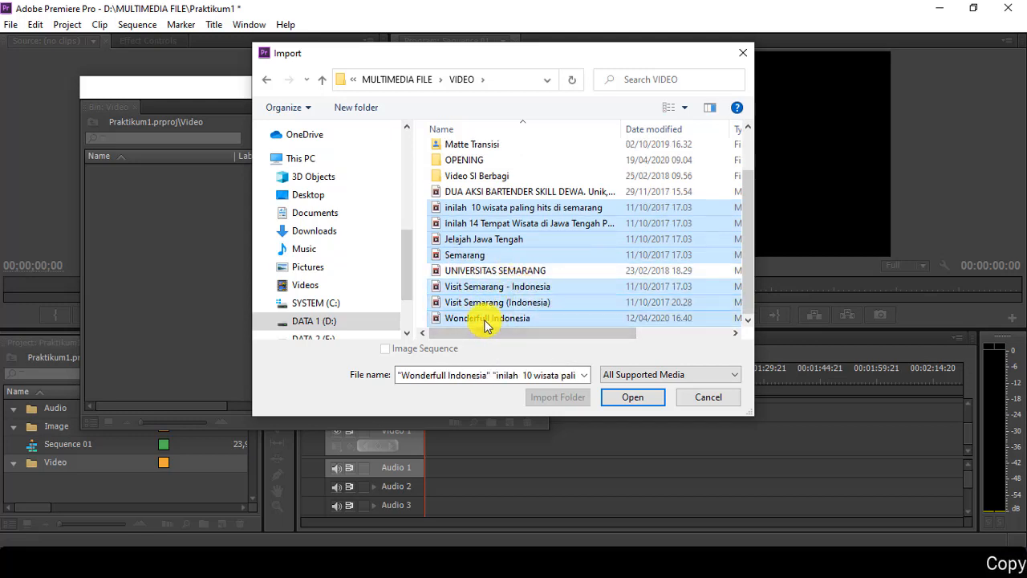
{"action": "left_click", "coordinate": [622, 399]}
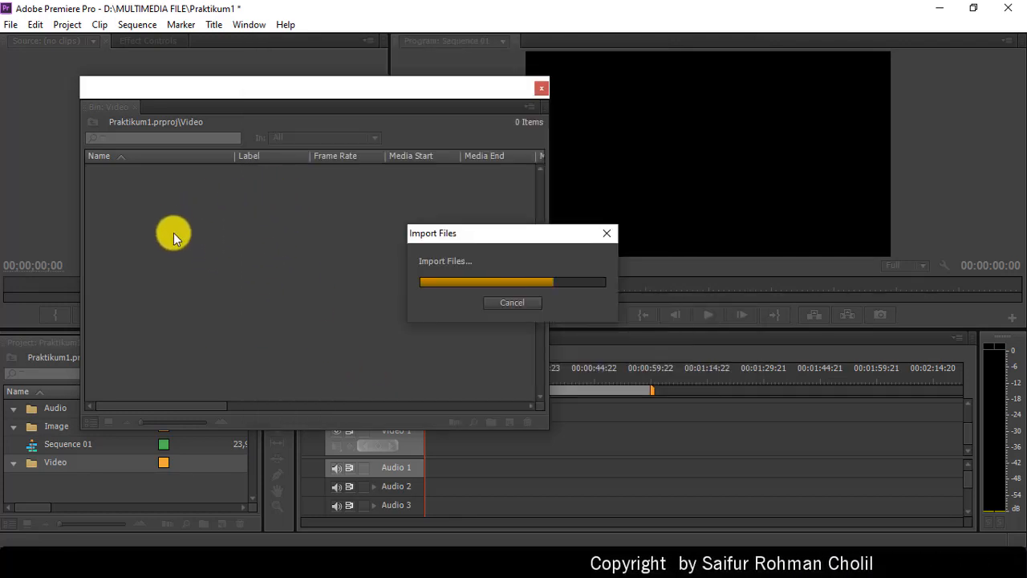
Step: Close the Video bin and open the Image bin's import dialog on MULTIMEDIA FILE\IMAGE
{"action": "left_click", "coordinate": [542, 88]}
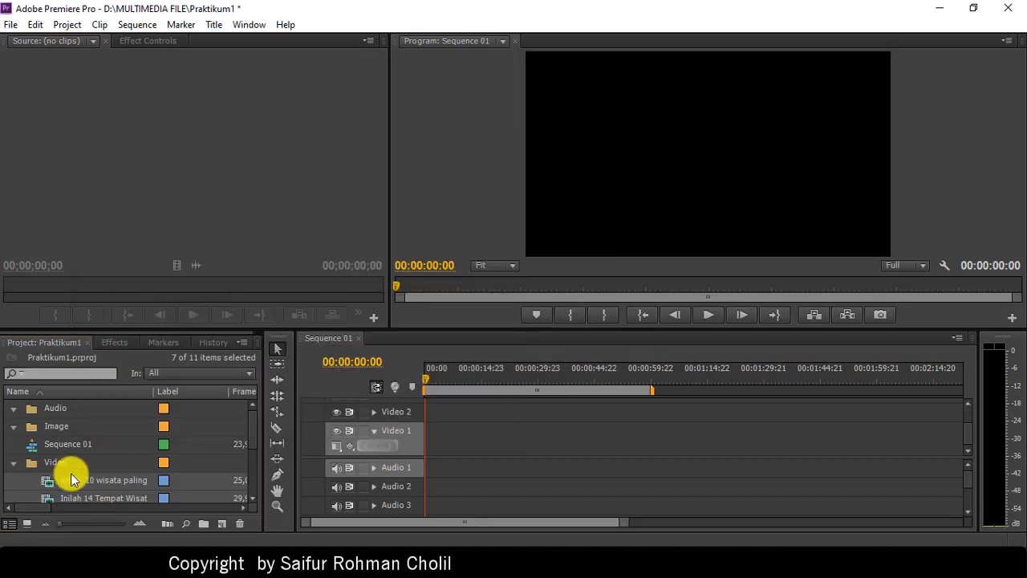
{"action": "double_click", "coordinate": [56, 426]}
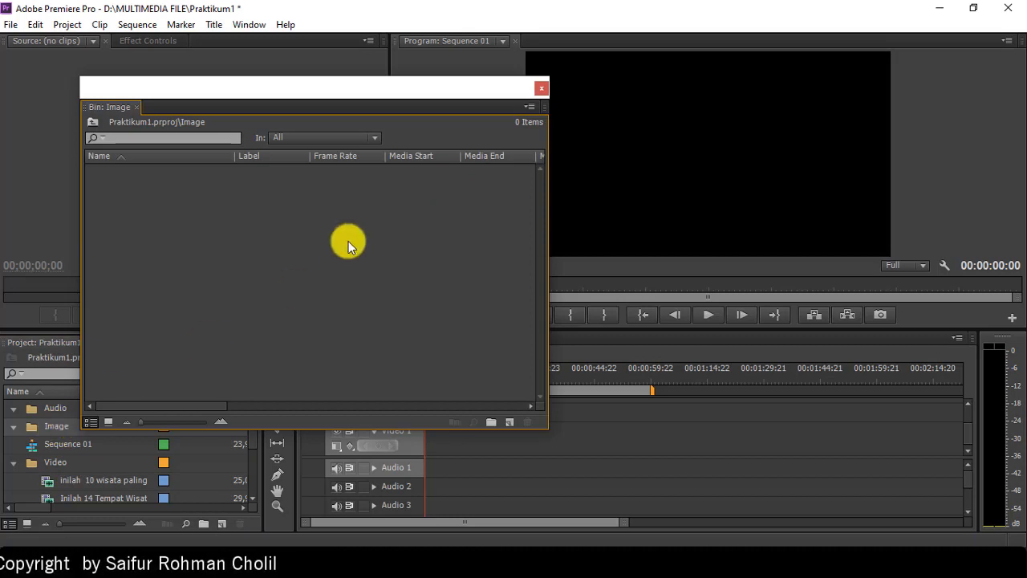
{"action": "double_click", "coordinate": [253, 251]}
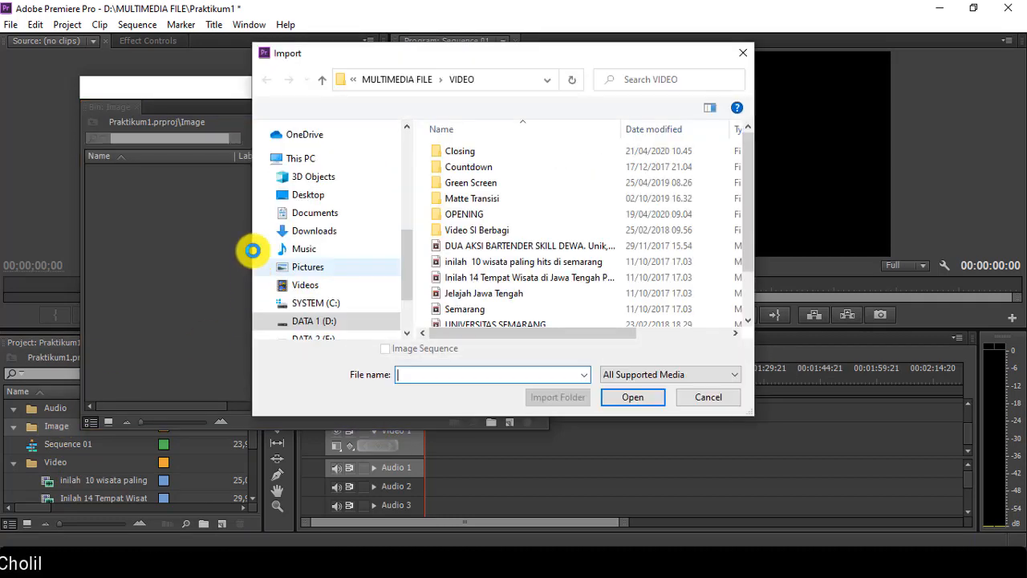
{"action": "left_click", "coordinate": [406, 83]}
{"action": "left_click", "coordinate": [465, 228]}
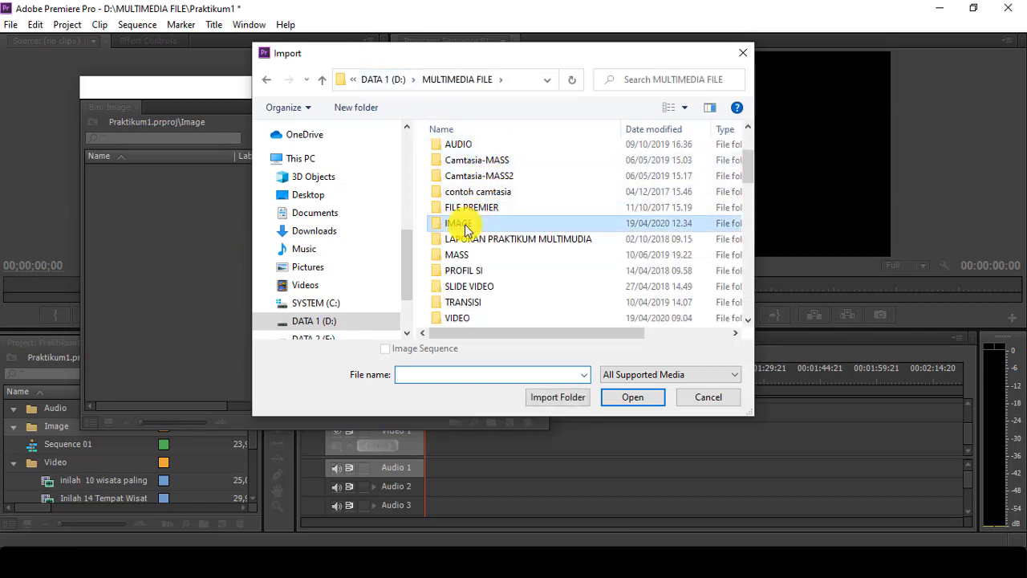
{"action": "double_click", "coordinate": [461, 226]}
{"action": "scroll", "coordinate": [484, 200], "scroll_direction": "down", "scroll_amount": 2}
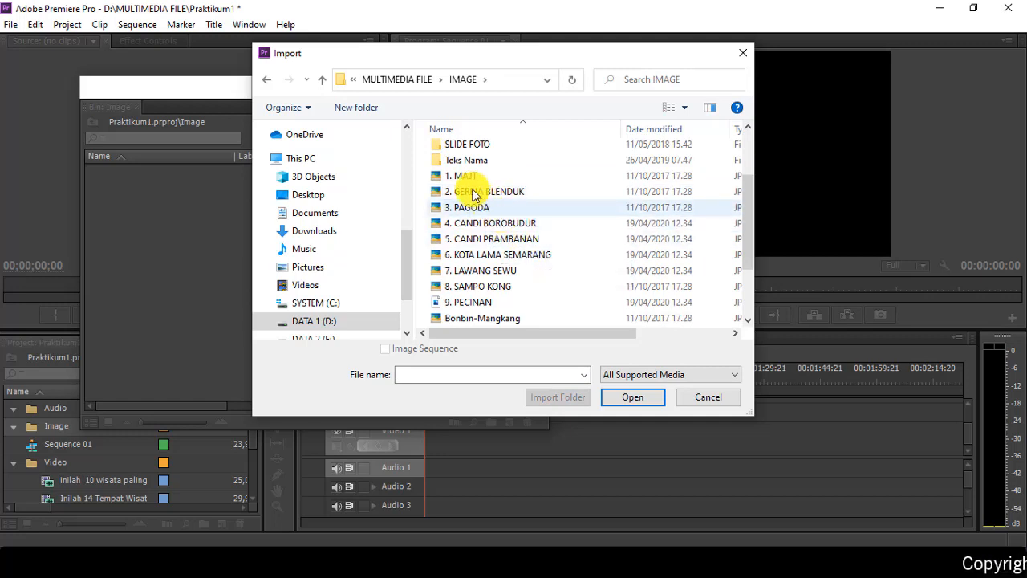
Step: Select photos 1. MAJT through 9. PECINAN and import them
{"action": "left_click", "coordinate": [468, 178]}
{"action": "left_click", "coordinate": [471, 286], "text": "shift"}
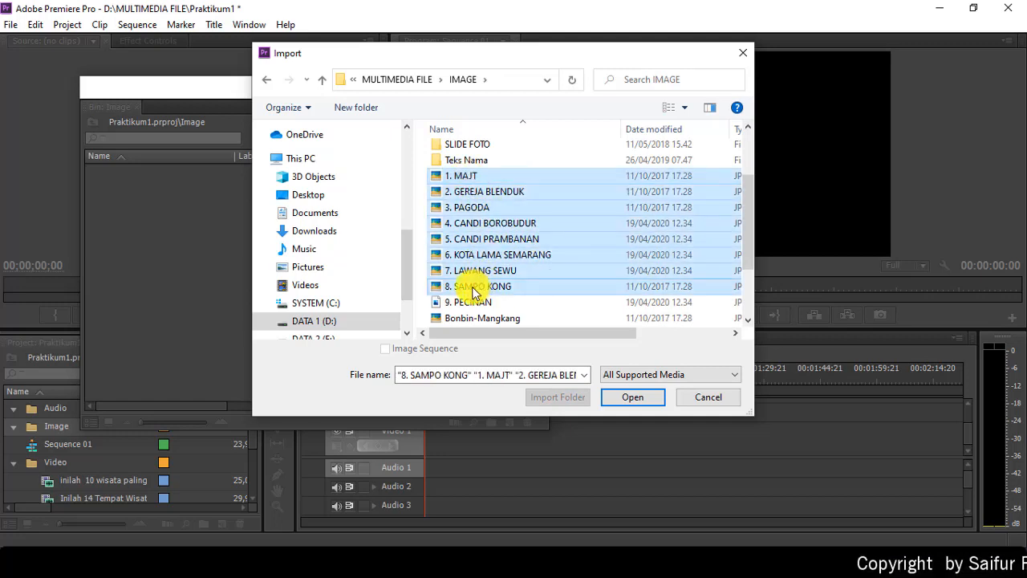
{"action": "left_click", "coordinate": [471, 302], "text": "shift"}
{"action": "left_click", "coordinate": [631, 395]}
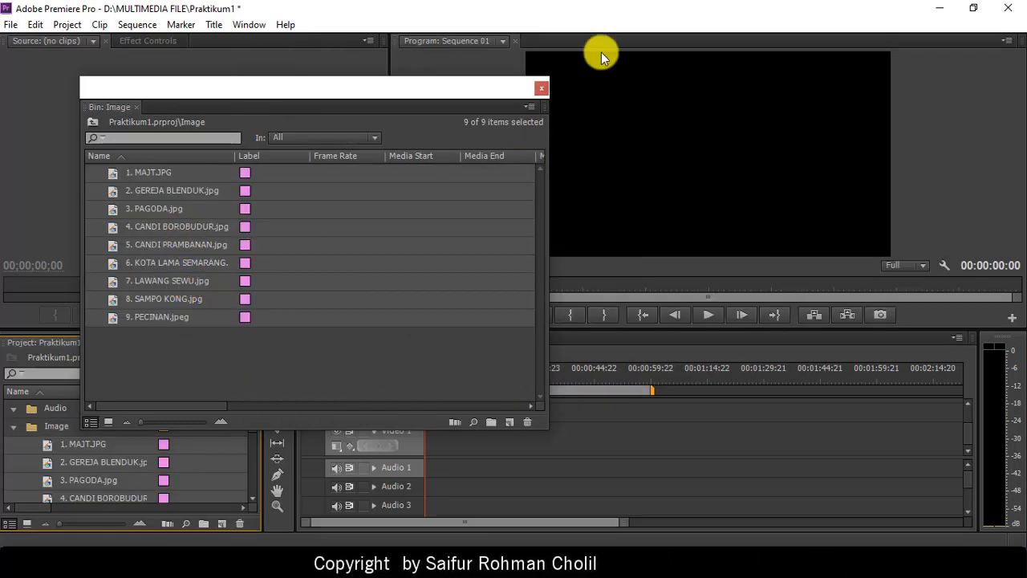
Step: Import the eight MP3s from MULTIMEDIA FILE > AUDIO, Alan Walker - Fade through Coldplay, into the Audio bin
{"action": "left_click", "coordinate": [542, 86]}
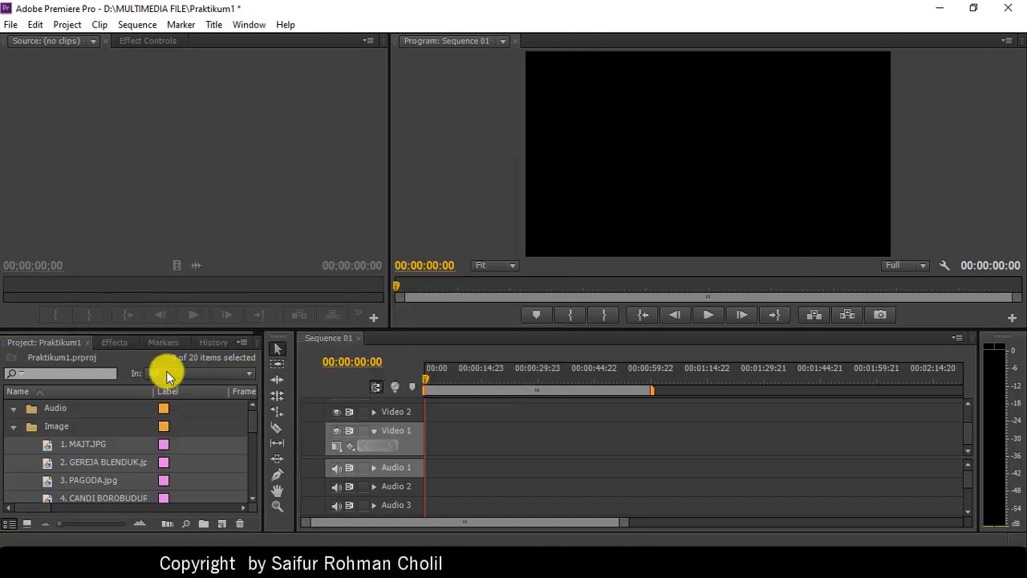
{"action": "double_click", "coordinate": [54, 410]}
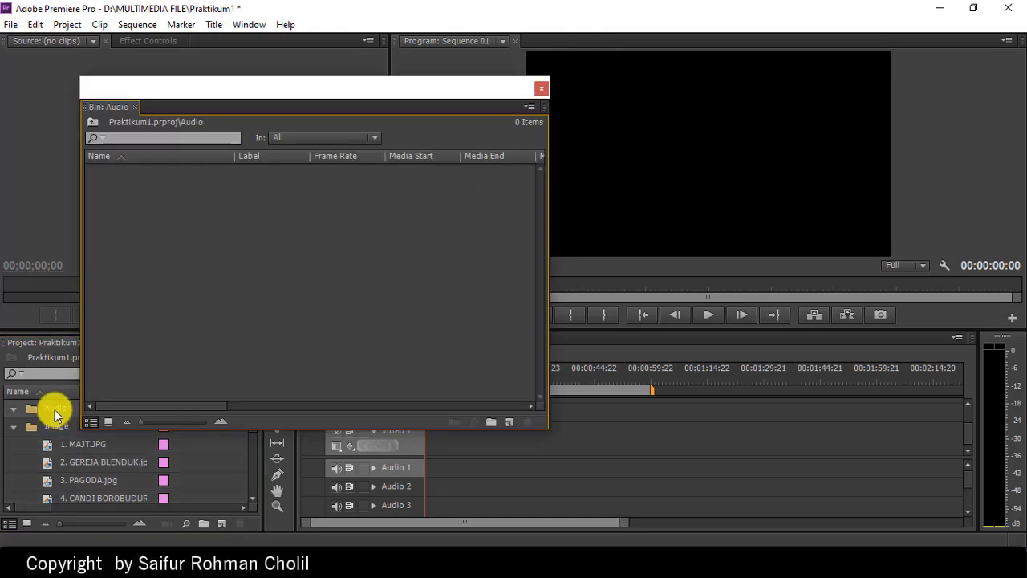
{"action": "double_click", "coordinate": [206, 249]}
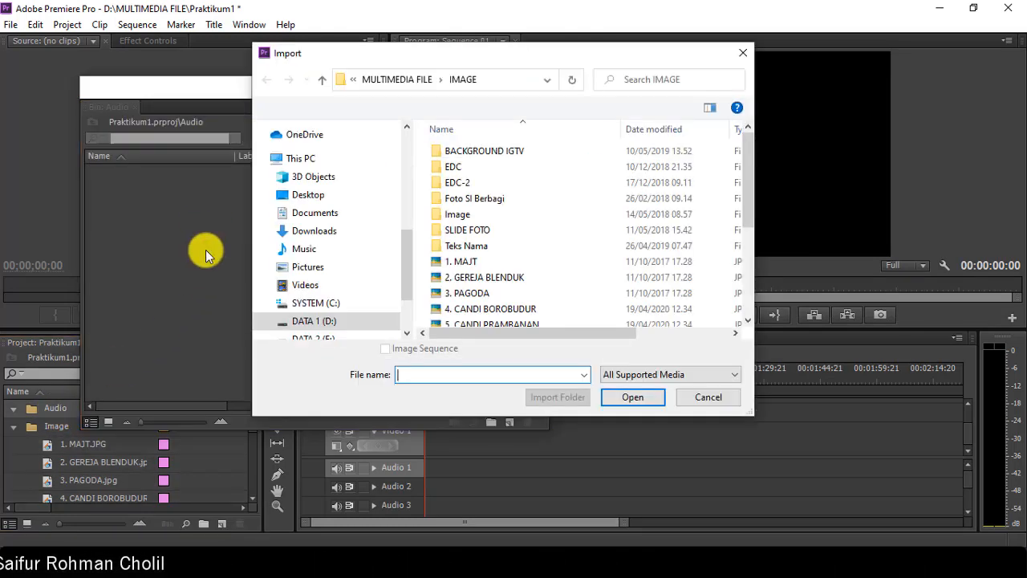
{"action": "left_click", "coordinate": [412, 83]}
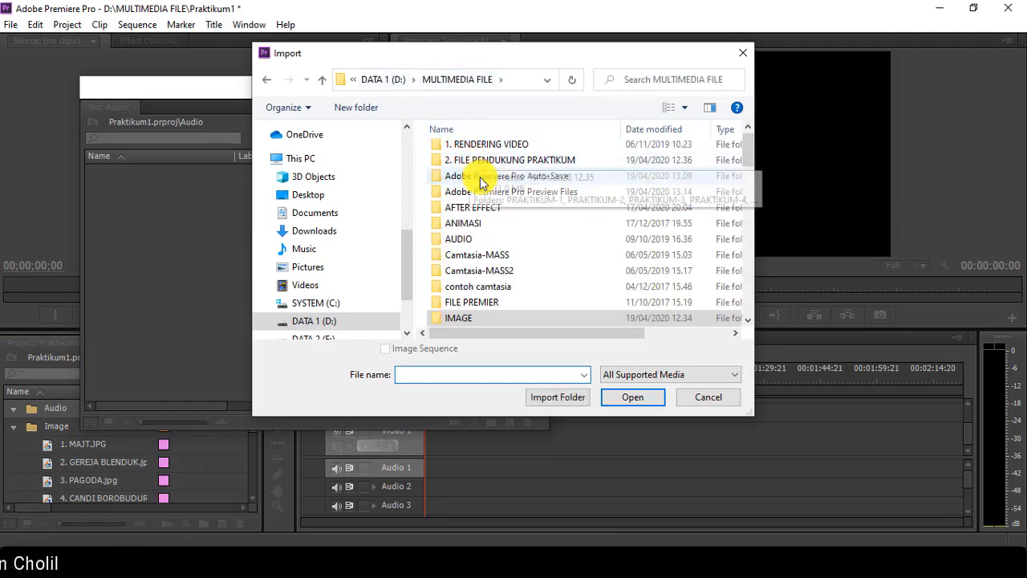
{"action": "left_click", "coordinate": [458, 241]}
{"action": "double_click", "coordinate": [459, 241]}
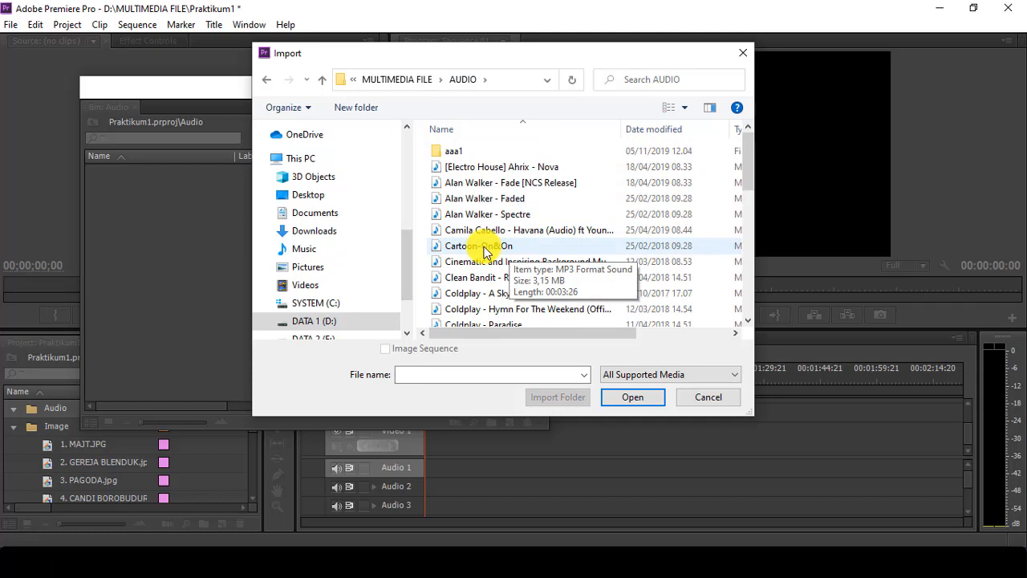
{"action": "left_click", "coordinate": [465, 182]}
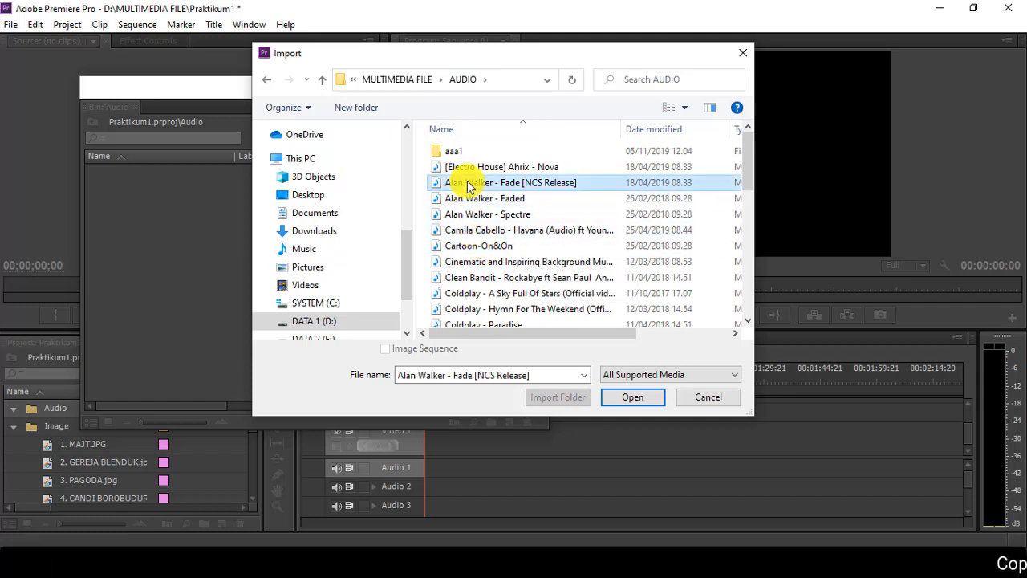
{"action": "left_click", "coordinate": [474, 295], "text": "shift"}
{"action": "left_click", "coordinate": [621, 396]}
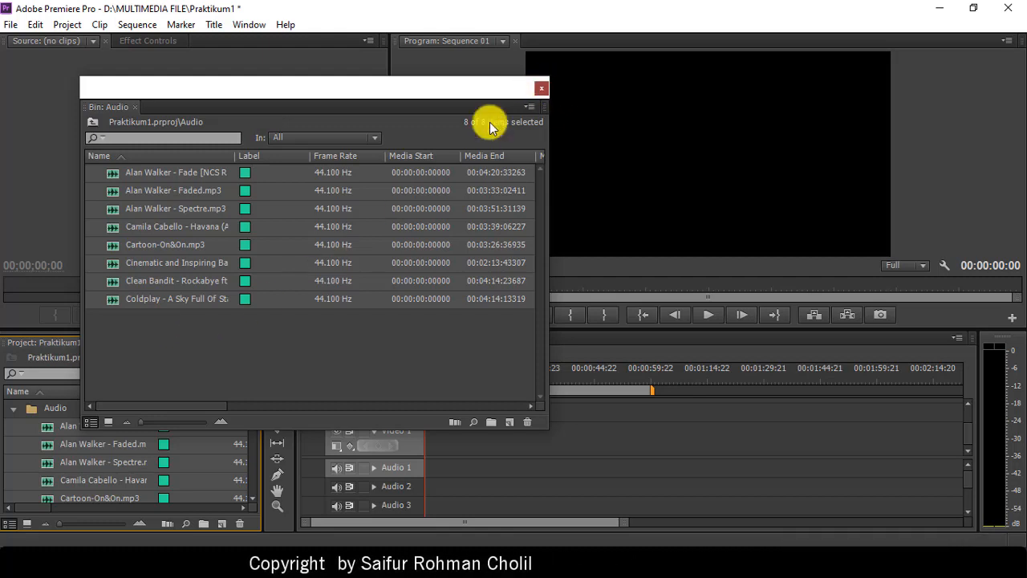
{"action": "left_click", "coordinate": [541, 87]}
{"action": "left_click", "coordinate": [13, 408]}
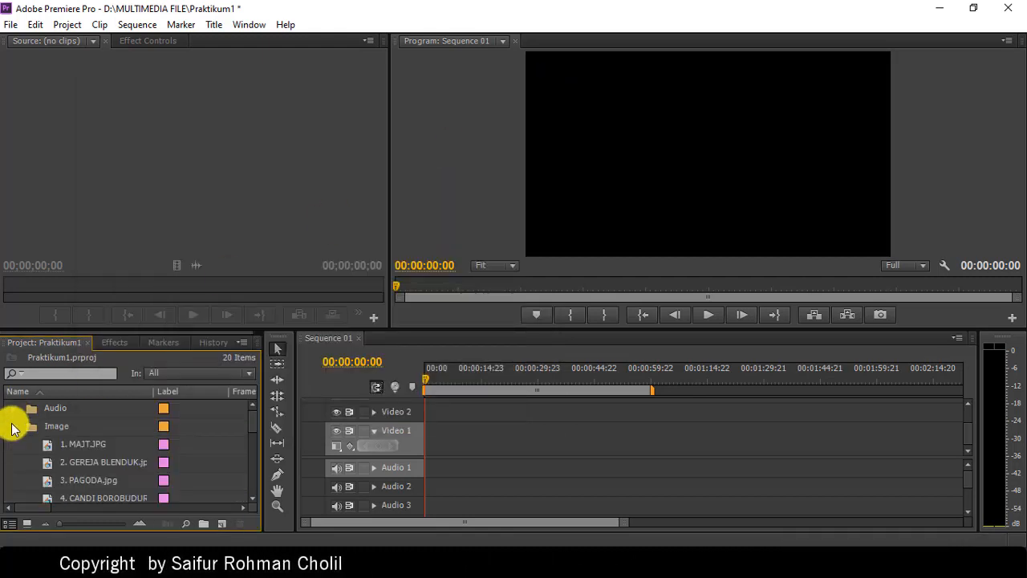
Step: Collapse the Image and Video folders and switch the Project panel to Icon View
{"action": "left_click", "coordinate": [13, 426]}
{"action": "left_click", "coordinate": [13, 462]}
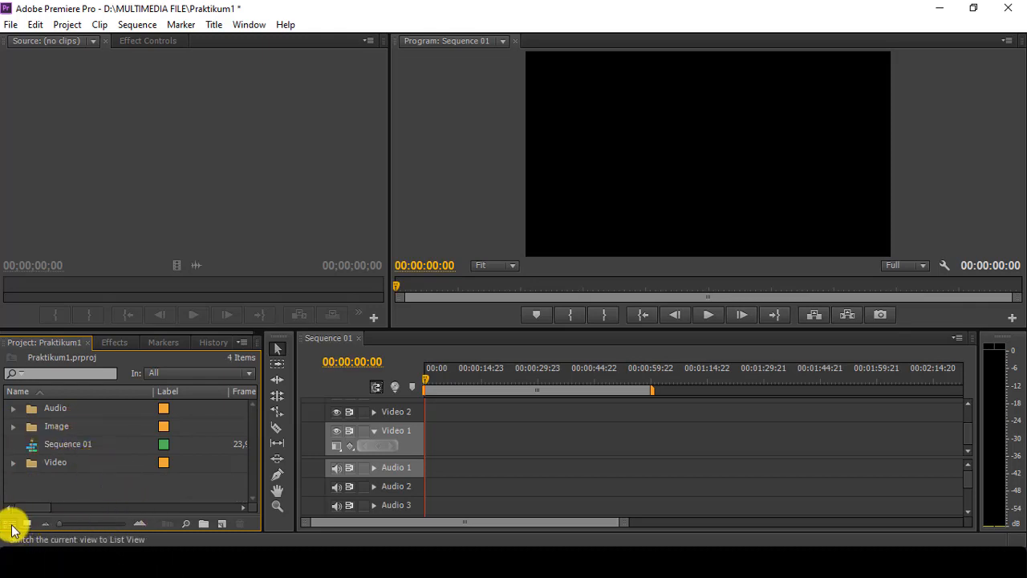
{"action": "left_click", "coordinate": [29, 522]}
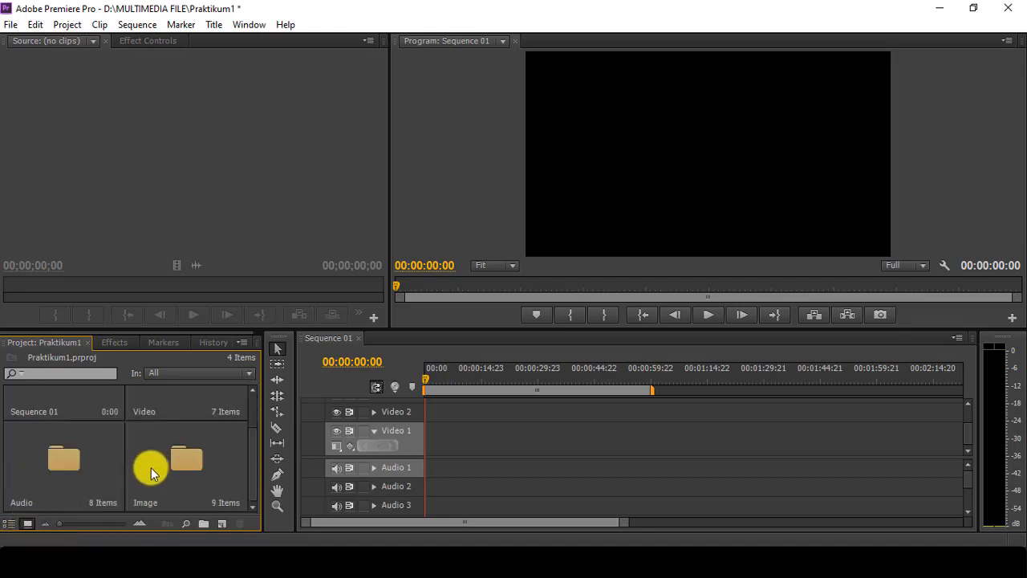
{"action": "scroll", "coordinate": [148, 471], "scroll_direction": "down", "scroll_amount": 1}
{"action": "scroll", "coordinate": [149, 472], "scroll_direction": "up", "scroll_amount": 1}
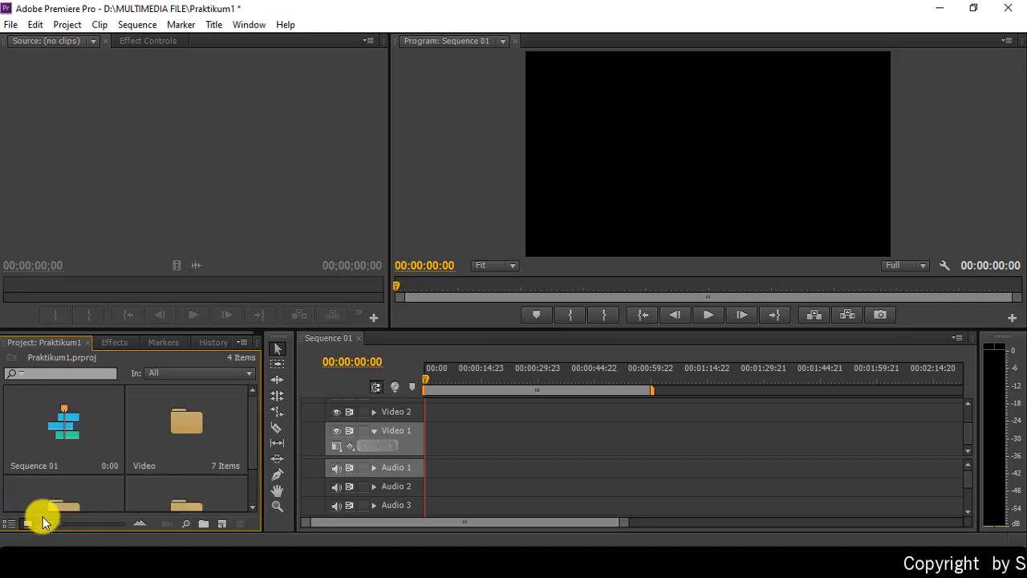
Step: Load Jelajah Jawa Tengah.mp4 from the floating Video bin into the Source monitor, then close the bin
{"action": "double_click", "coordinate": [182, 425]}
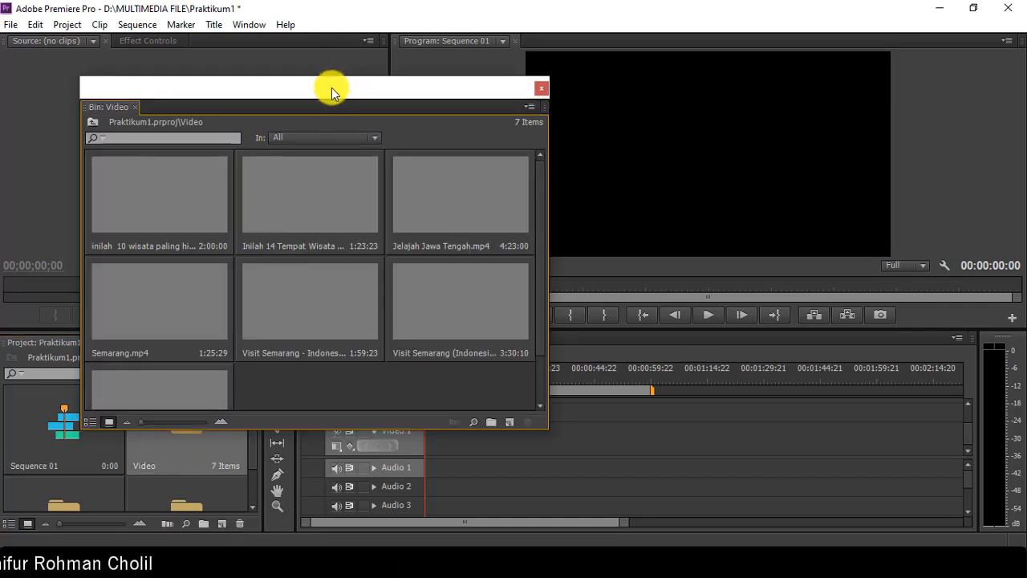
{"action": "left_click_drag", "start_coordinate": [332, 87], "coordinate": [573, 69]}
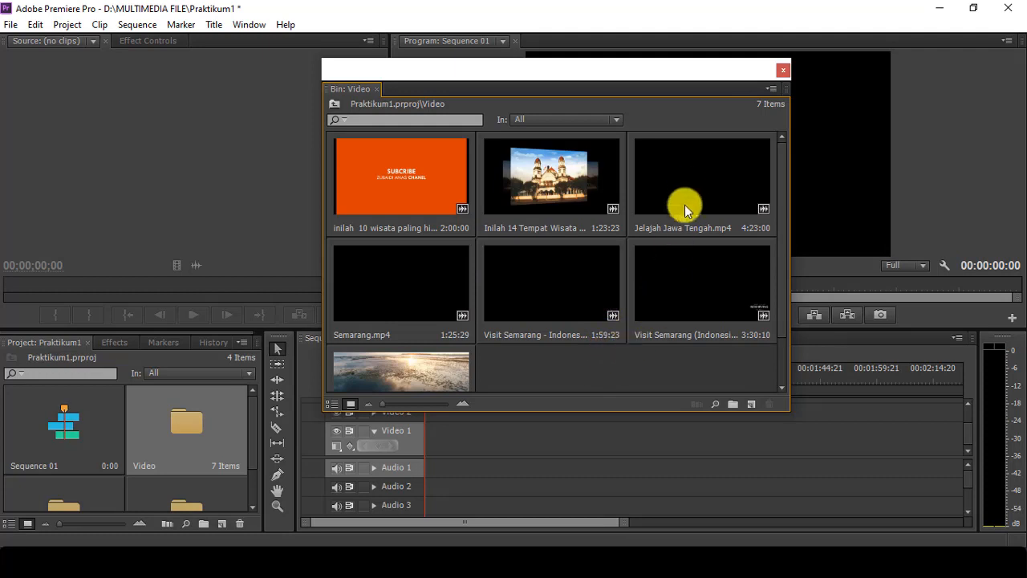
{"action": "left_click", "coordinate": [688, 178]}
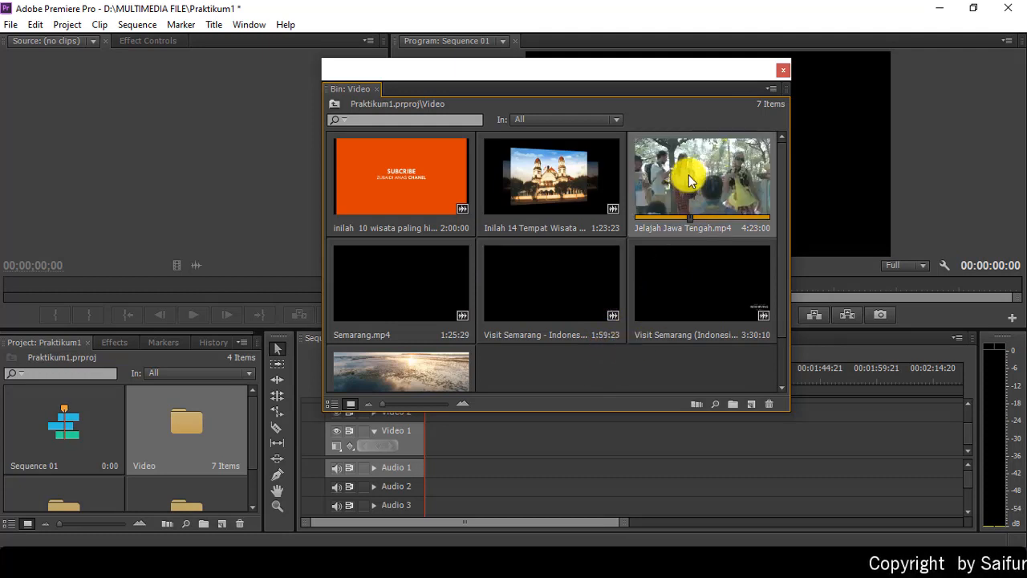
{"action": "double_click", "coordinate": [688, 176]}
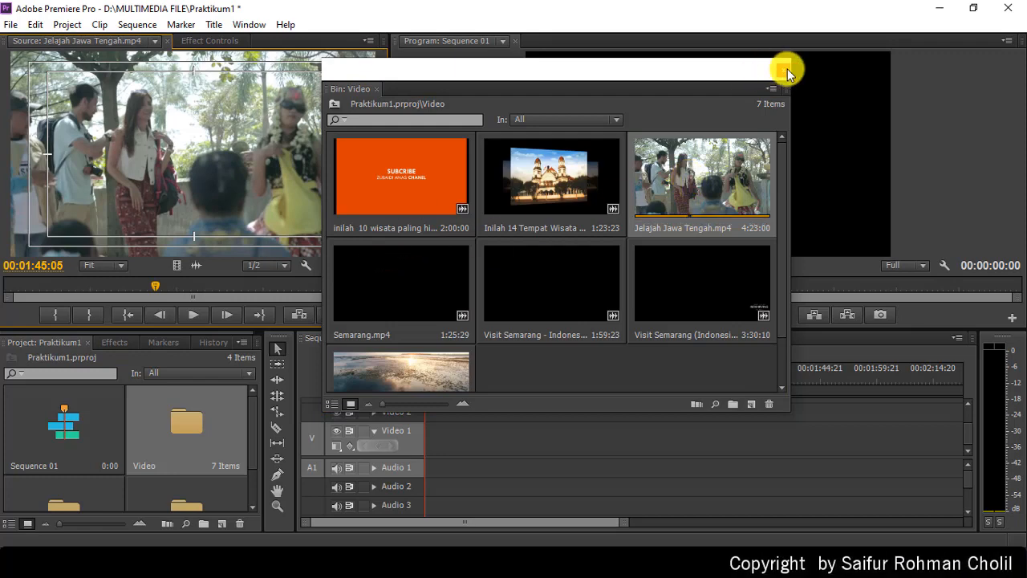
{"action": "left_click", "coordinate": [784, 70]}
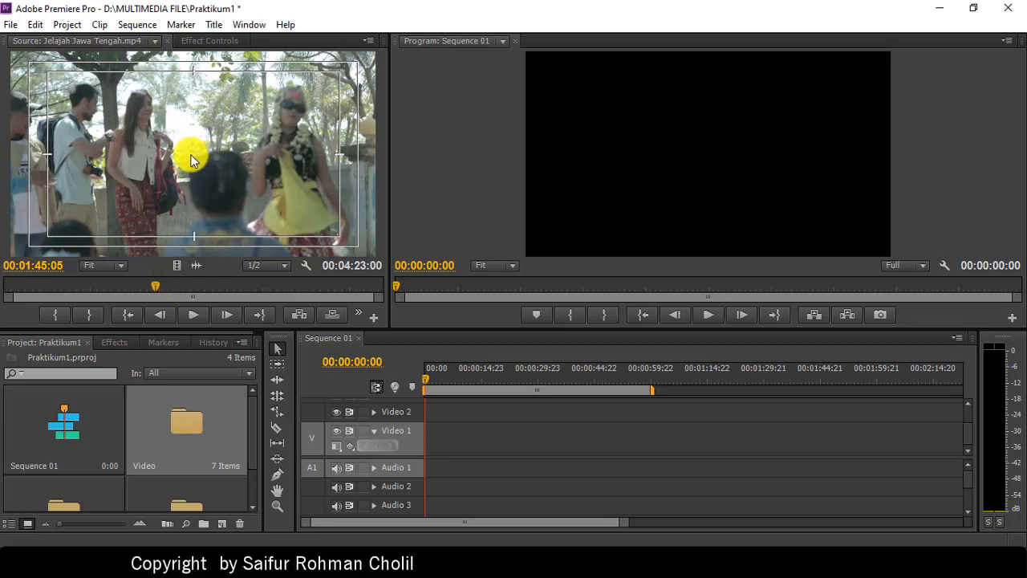
Step: Preview the source clip and mark its In point at 00:00:04:13, right after the opening titles
{"action": "left_click", "coordinate": [155, 284]}
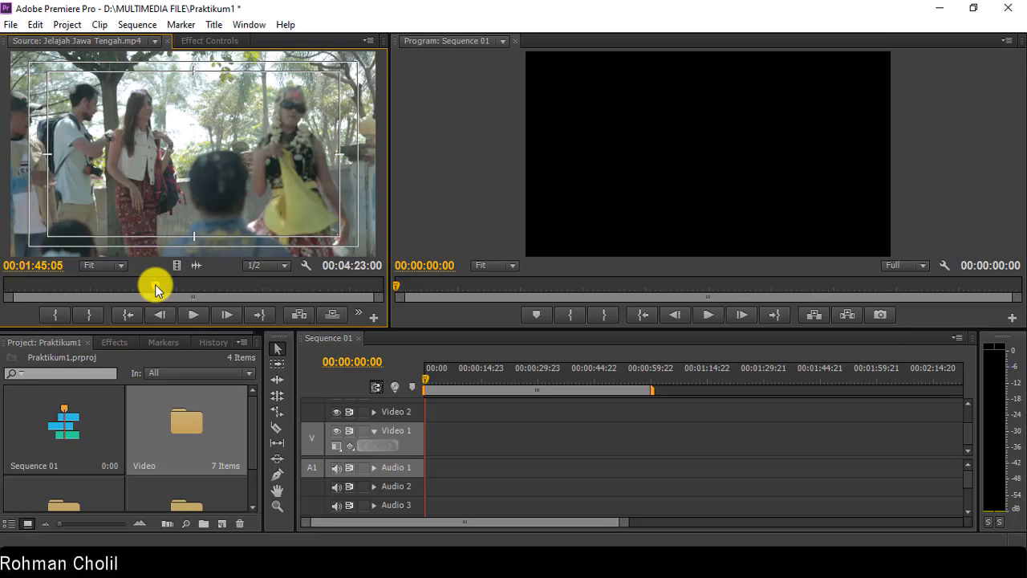
{"action": "left_click_drag", "start_coordinate": [133, 301], "coordinate": [47, 314]}
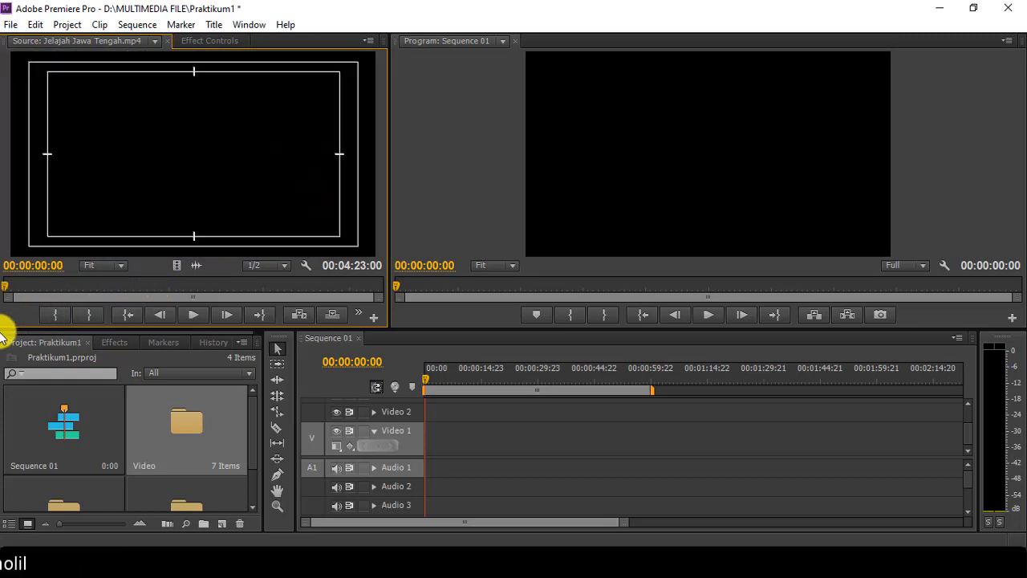
{"action": "left_click", "coordinate": [193, 317]}
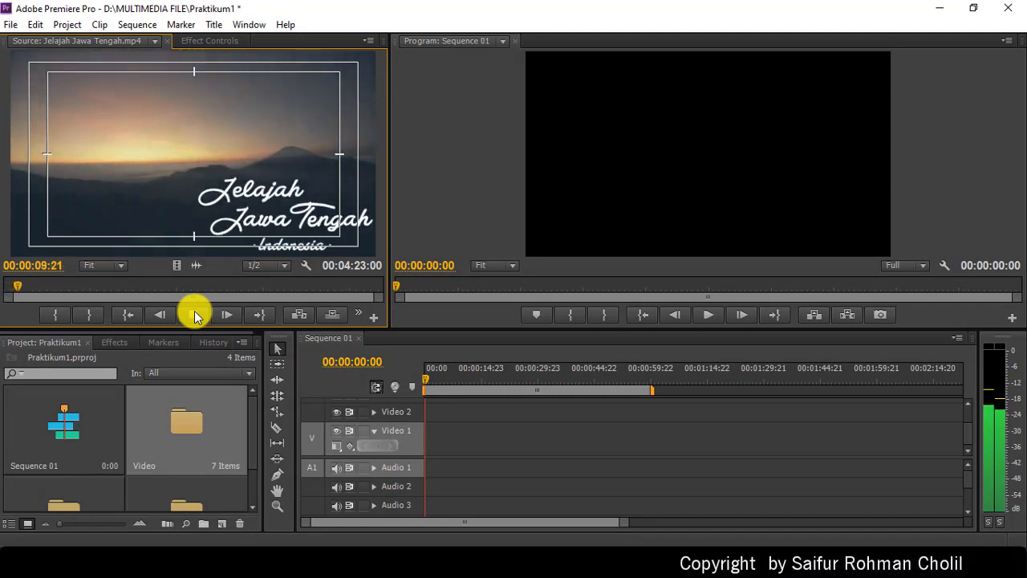
{"action": "left_click", "coordinate": [194, 311]}
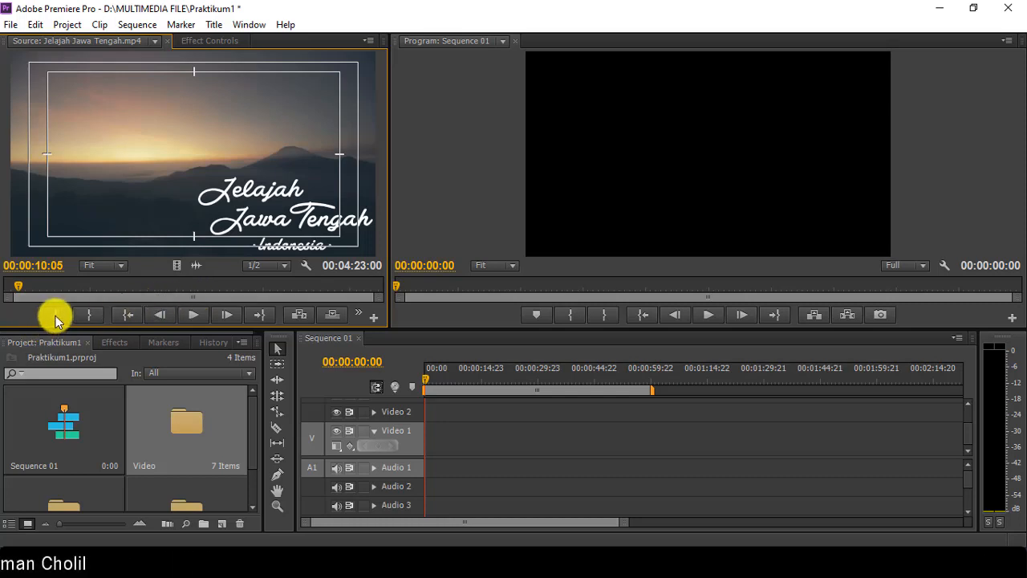
{"action": "left_click", "coordinate": [7, 287]}
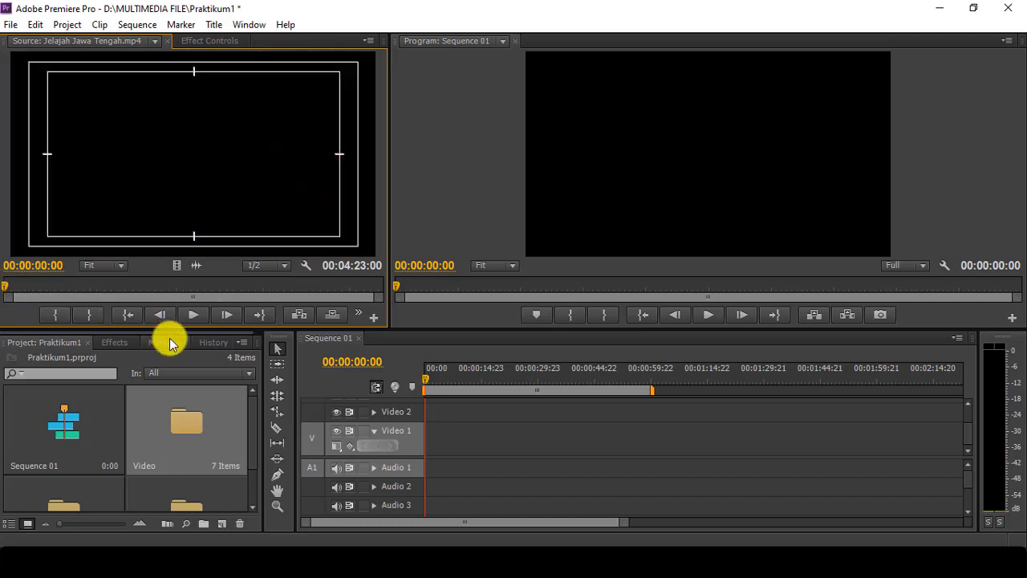
{"action": "left_click", "coordinate": [193, 314]}
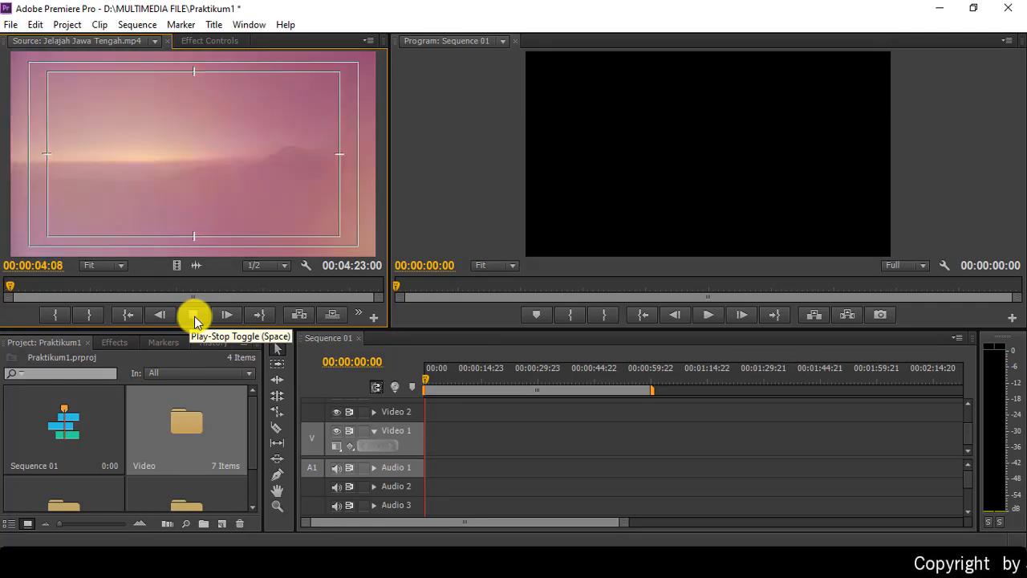
{"action": "left_click", "coordinate": [194, 318]}
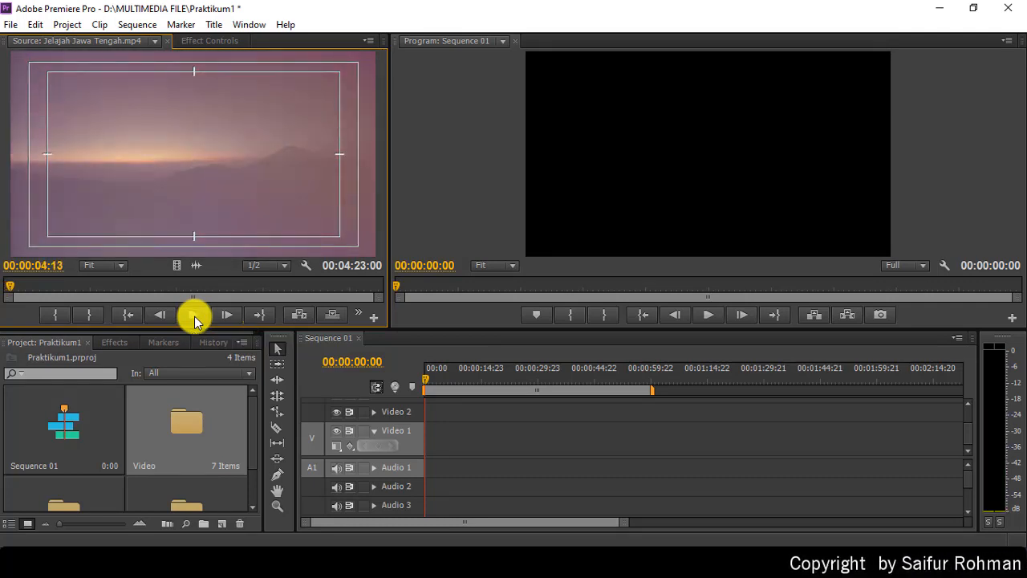
{"action": "left_click", "coordinate": [52, 314]}
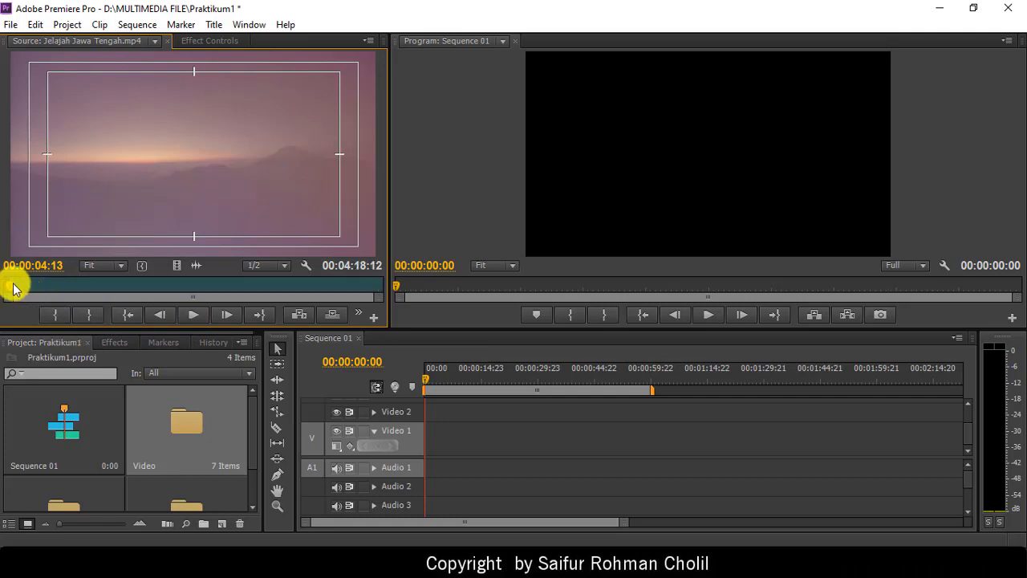
Step: Scrub the source clip to 00:02:35:00 and mark the Out point there, leaving 00:02:30:13
{"action": "left_click", "coordinate": [173, 288]}
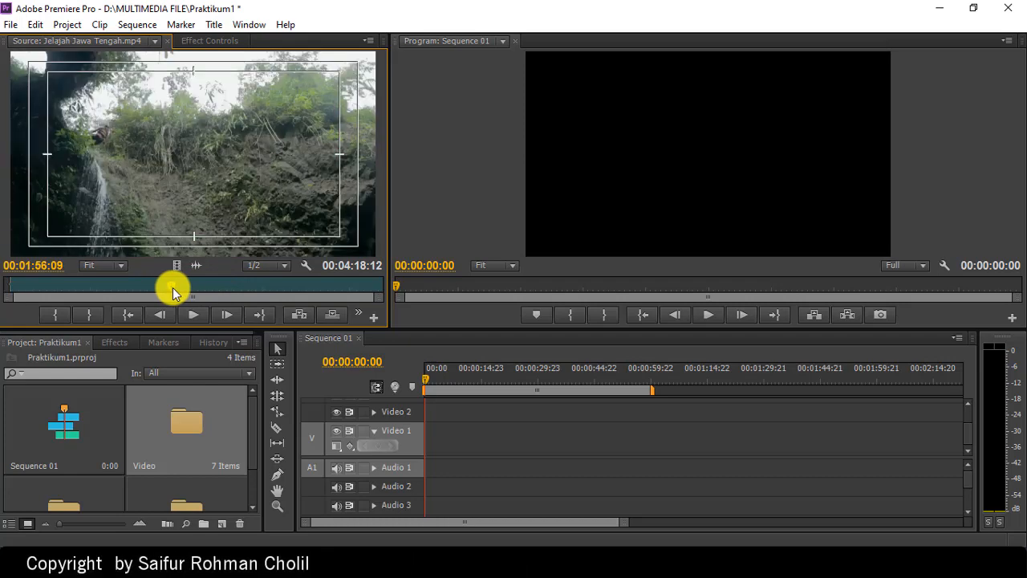
{"action": "left_click_drag", "start_coordinate": [173, 287], "coordinate": [228, 298]}
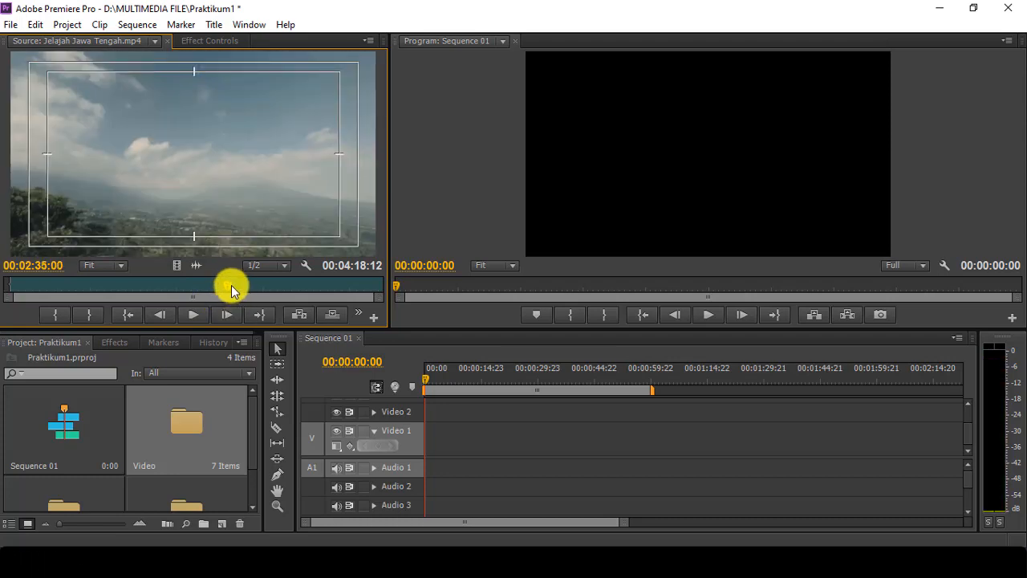
{"action": "left_click", "coordinate": [92, 314]}
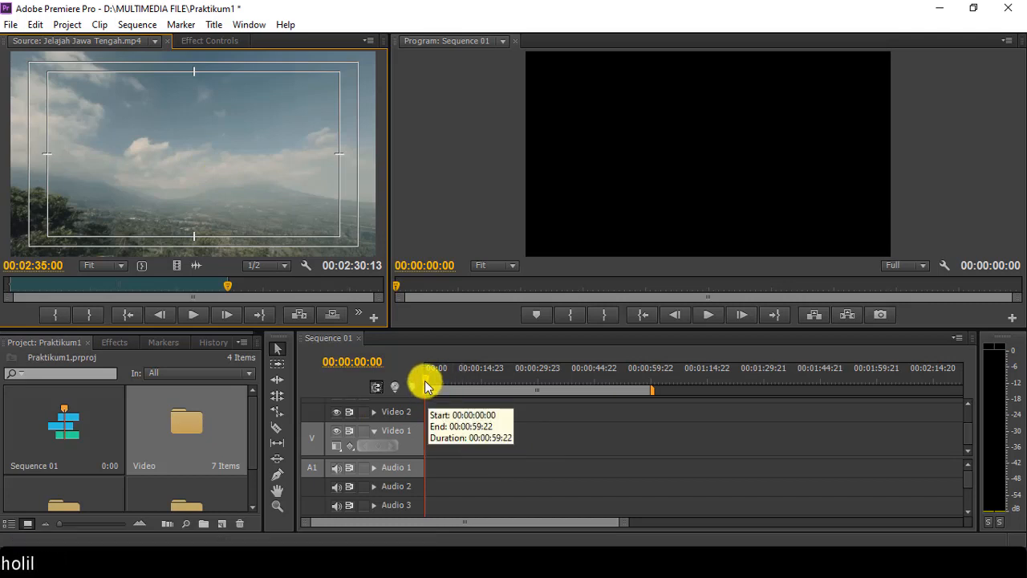
Step: Insert the trimmed Jelajah Jawa Tengah.mp4 into Sequence 01 and play it from the first frame
{"action": "left_click", "coordinate": [299, 315]}
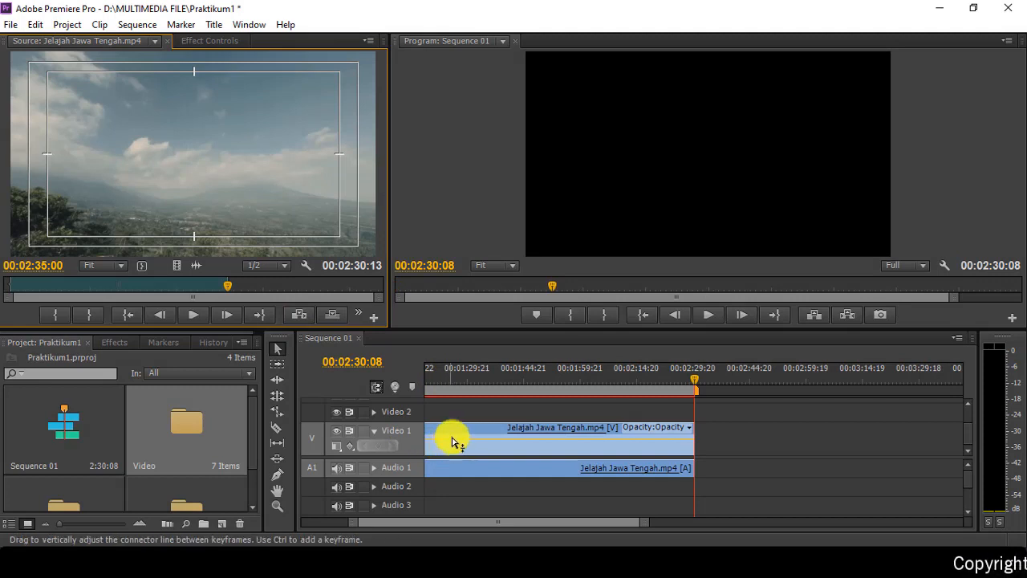
{"action": "left_click", "coordinate": [643, 317]}
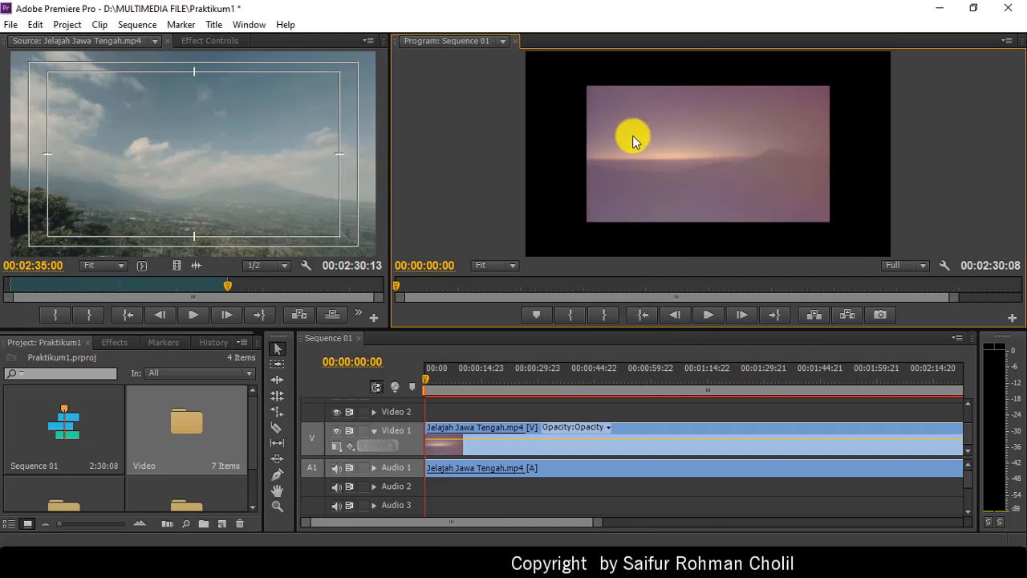
{"action": "left_click", "coordinate": [708, 317]}
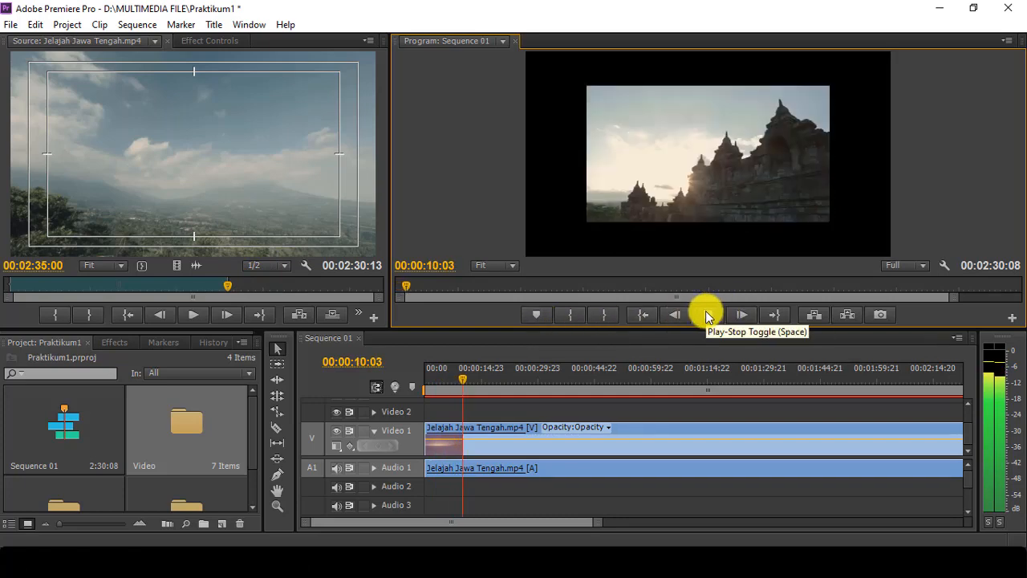
Step: Stop Sequence 01 playback at 00:00:10:04 on the temple shot
{"action": "left_click", "coordinate": [706, 310]}
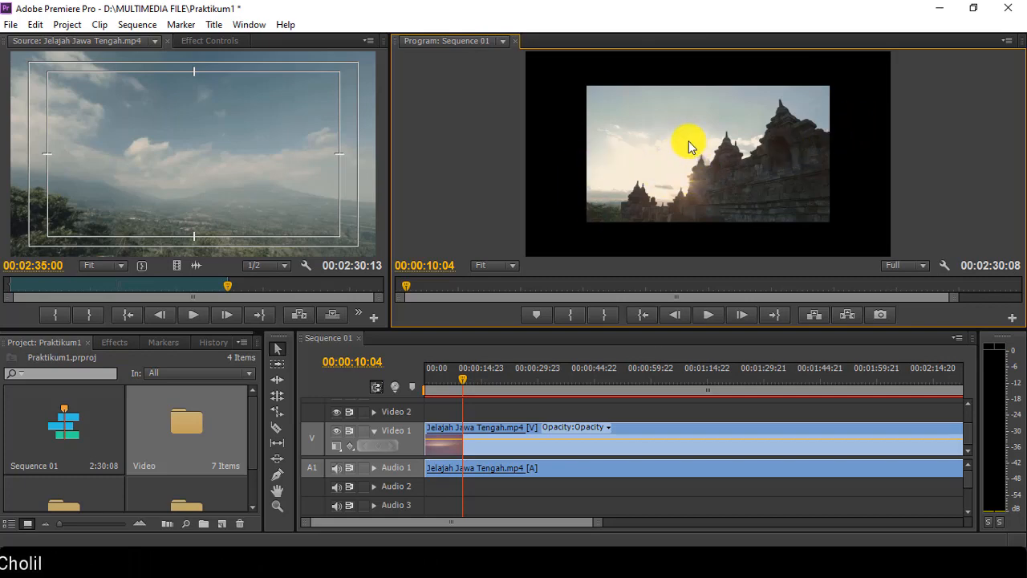
Step: Load the Video 1 clip into the Source monitor at its 00:00:04:13 In point and open the Window menu
{"action": "double_click", "coordinate": [550, 447]}
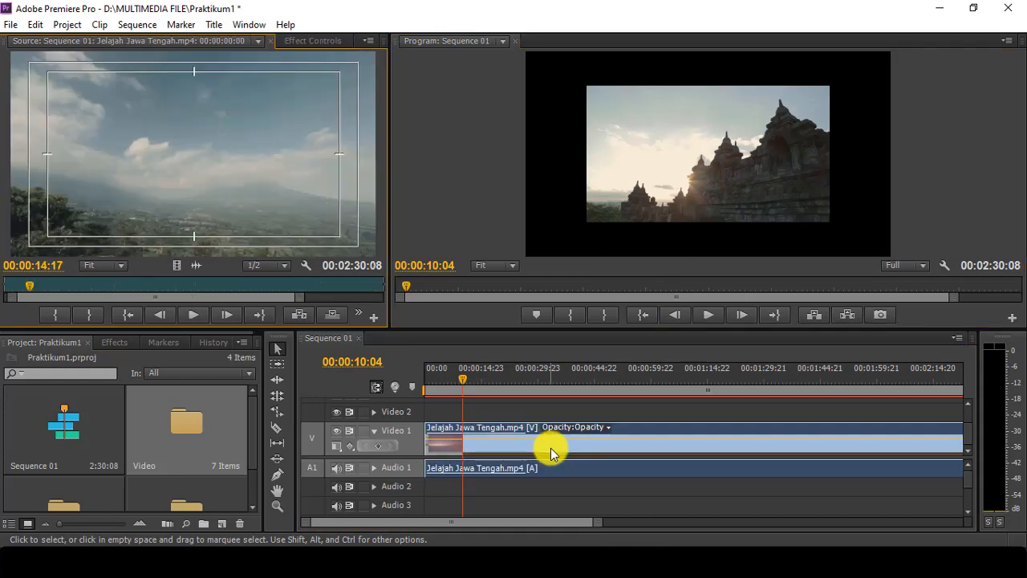
{"action": "left_click", "coordinate": [130, 317]}
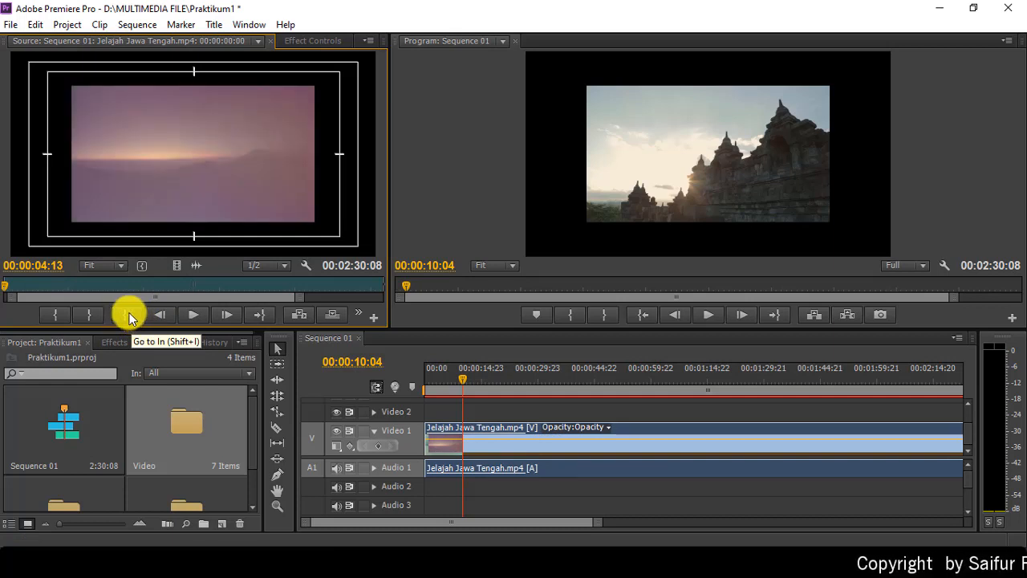
{"action": "left_click", "coordinate": [309, 43]}
{"action": "left_click", "coordinate": [350, 42]}
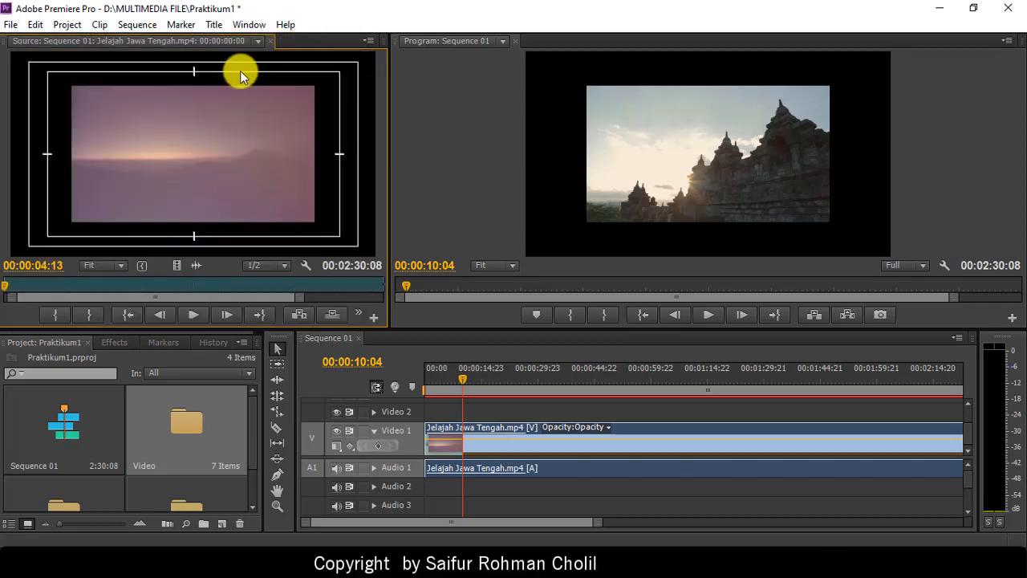
{"action": "left_click", "coordinate": [248, 25]}
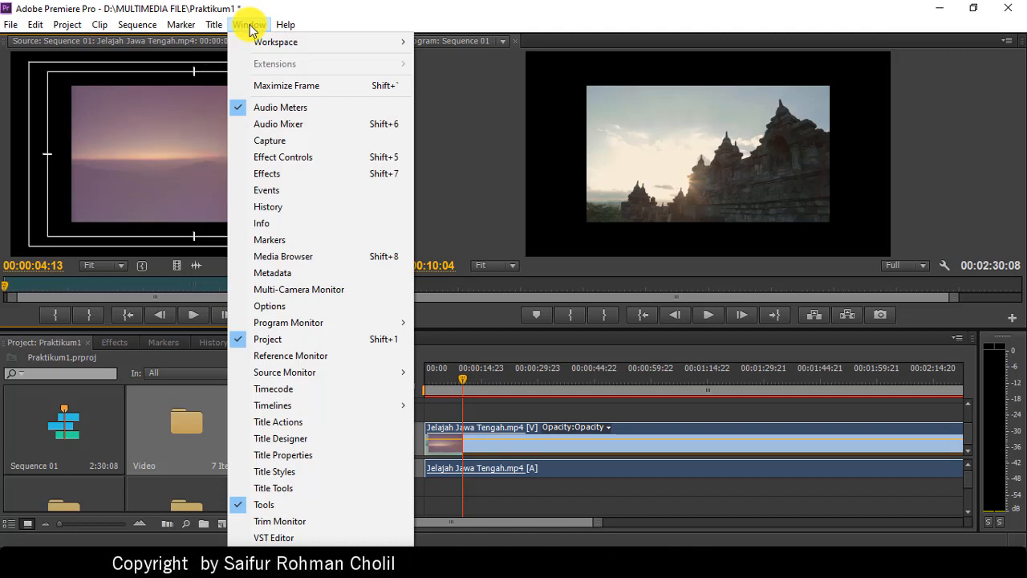
Step: Open Effect Controls, scale the clip up to fill the frame, and return the playhead to 00:00:00:00
{"action": "left_click", "coordinate": [309, 158]}
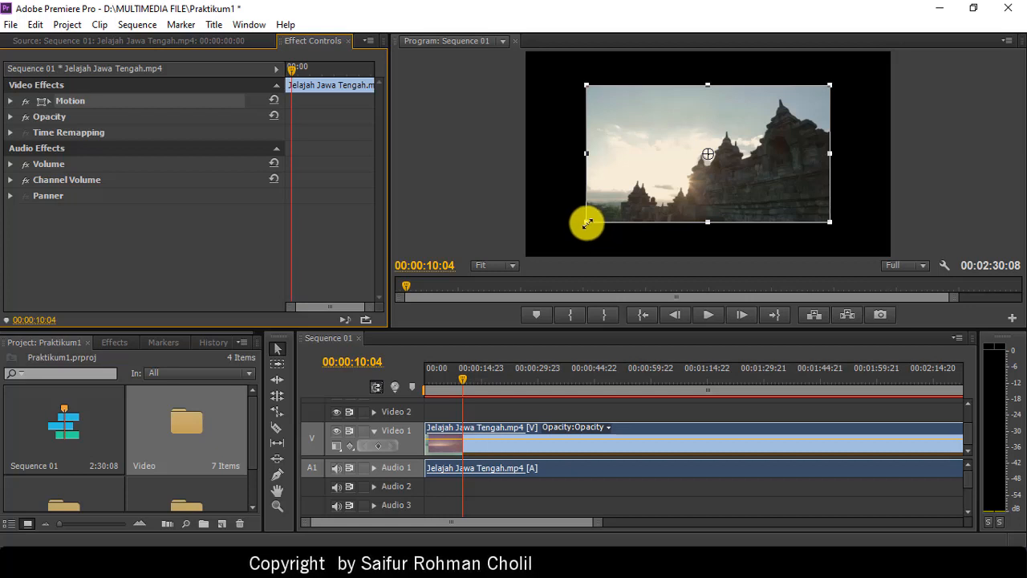
{"action": "left_click_drag", "start_coordinate": [587, 223], "coordinate": [523, 258]}
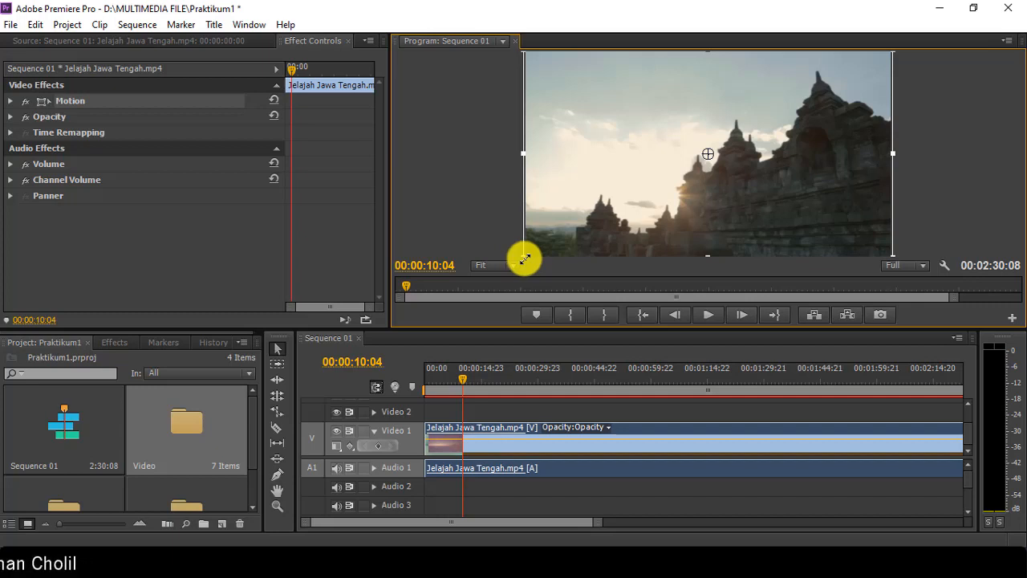
{"action": "left_click_drag", "start_coordinate": [524, 258], "coordinate": [513, 257]}
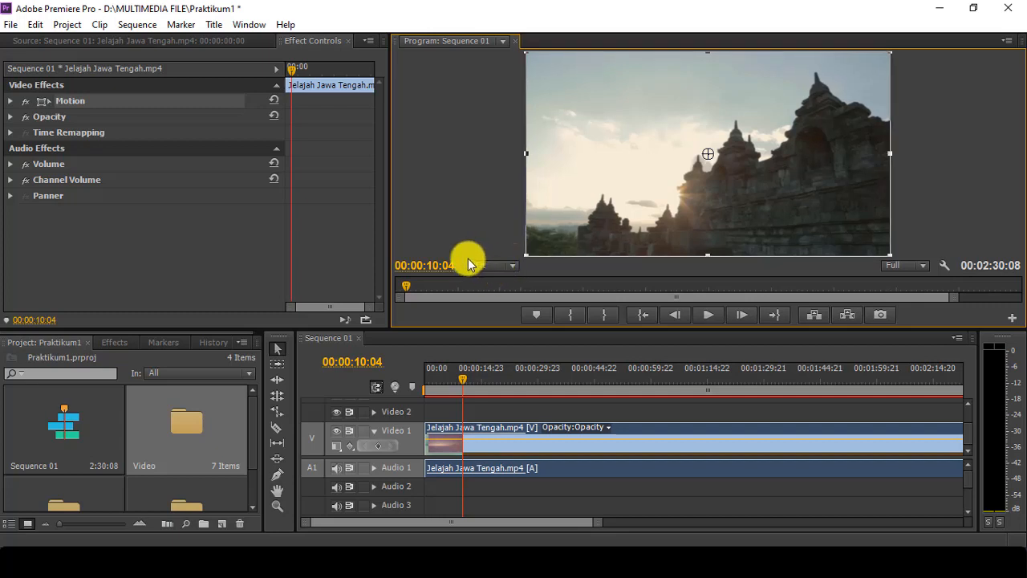
{"action": "left_click", "coordinate": [640, 317]}
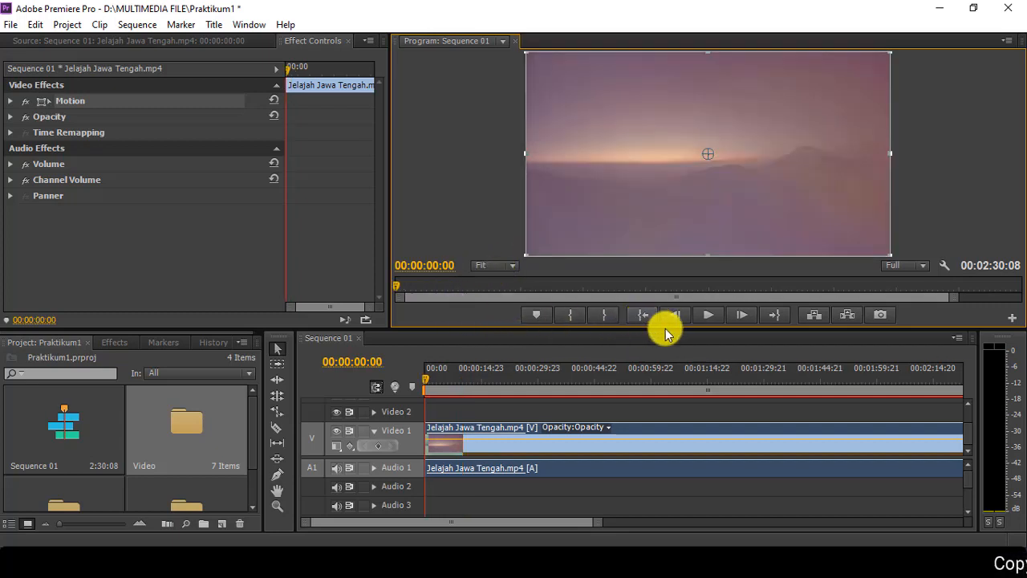
{"action": "left_click", "coordinate": [708, 317]}
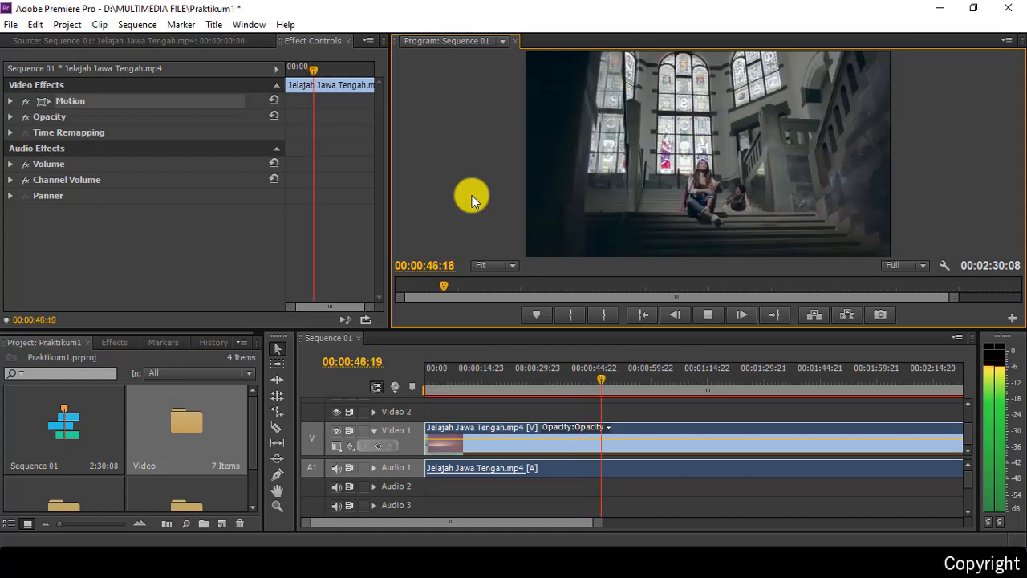
{"action": "left_click", "coordinate": [704, 317]}
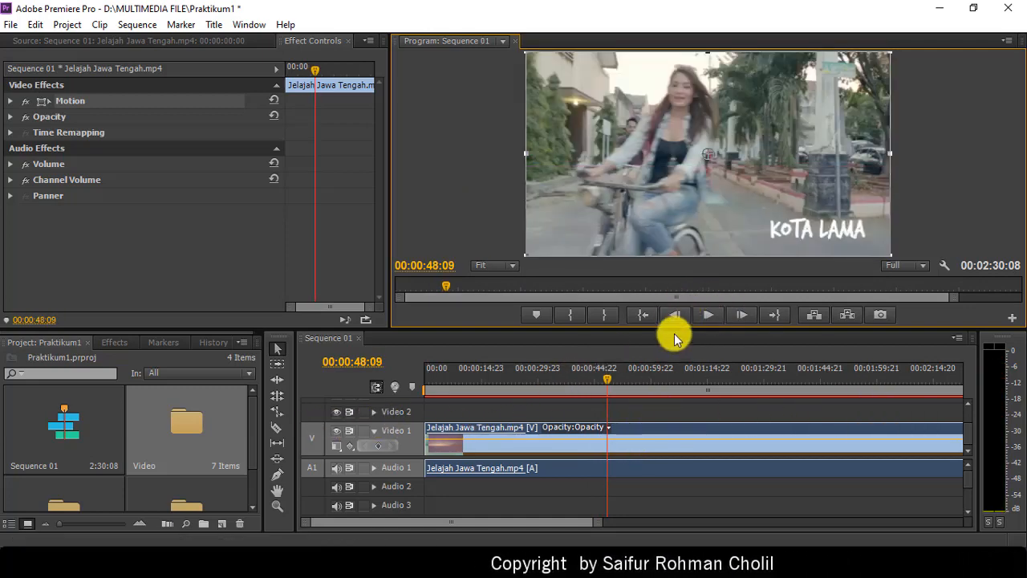
{"action": "left_click", "coordinate": [639, 312]}
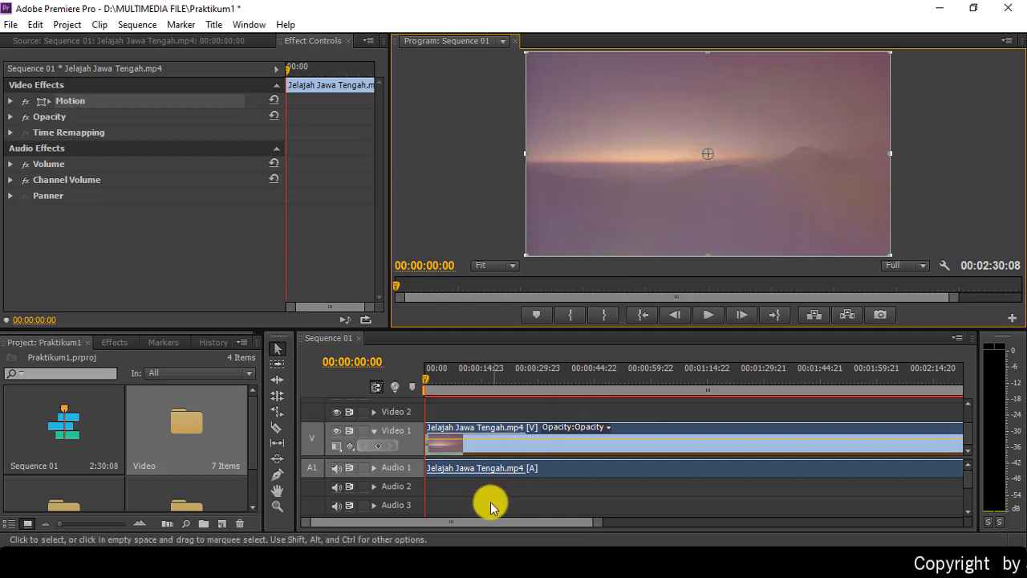
Step: Select the Jelajah Jawa Tengah clip on Video 1 and choose Clip > Unlink
{"action": "left_click", "coordinate": [486, 451]}
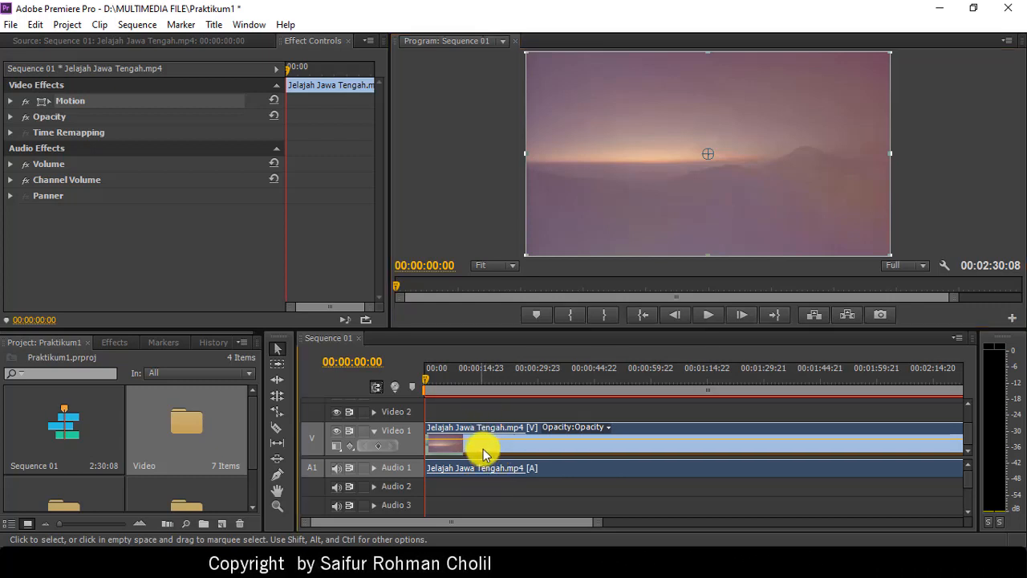
{"action": "left_click_drag", "start_coordinate": [517, 459], "coordinate": [450, 466]}
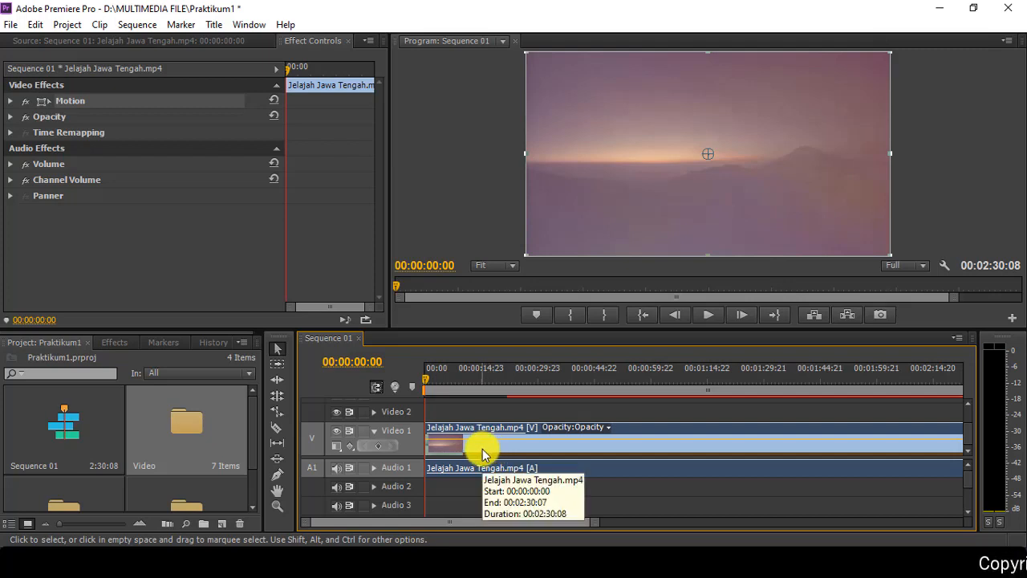
{"action": "right_click", "coordinate": [482, 449]}
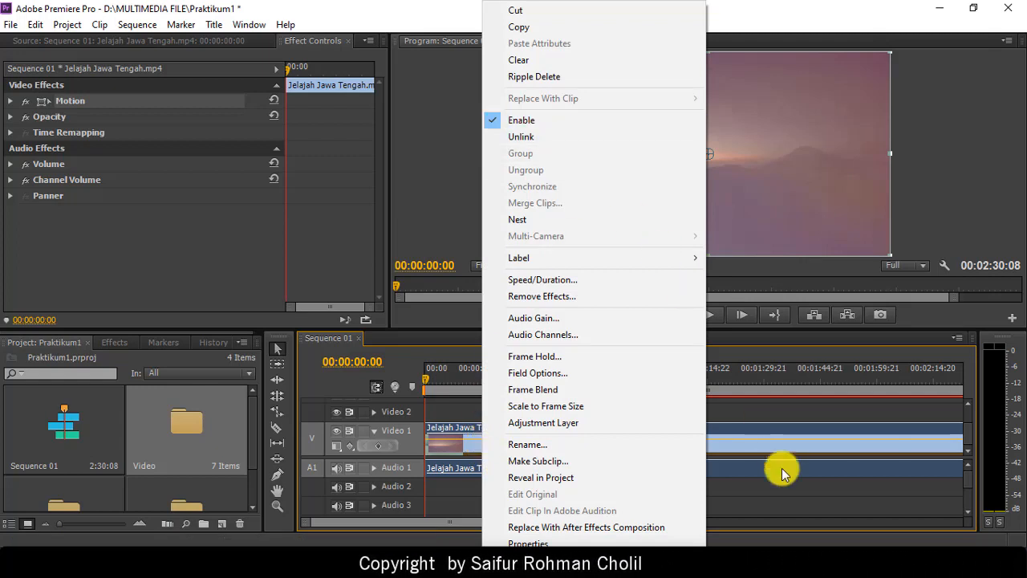
{"action": "left_click", "coordinate": [765, 450]}
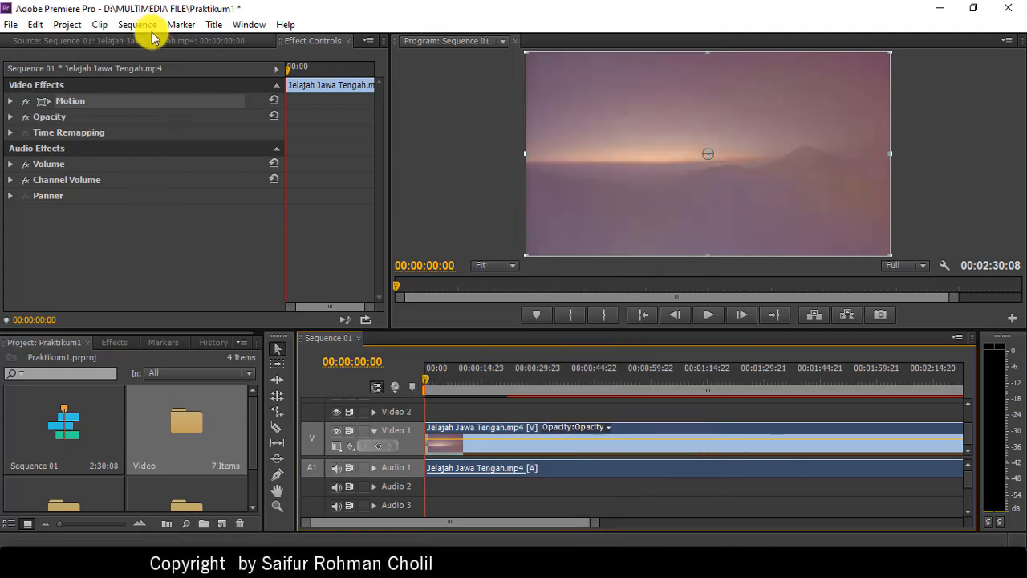
{"action": "left_click", "coordinate": [98, 25]}
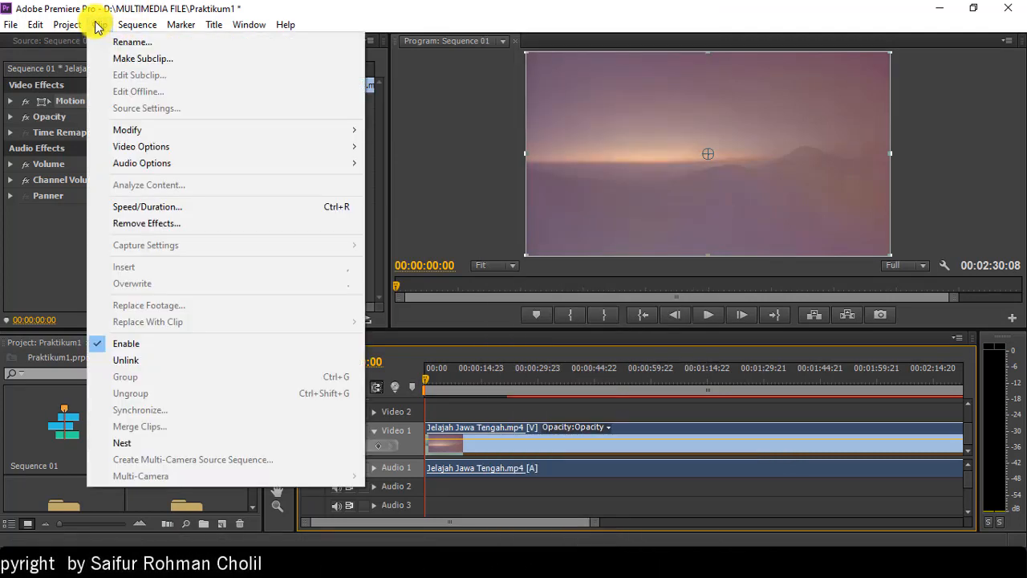
{"action": "left_click", "coordinate": [98, 25]}
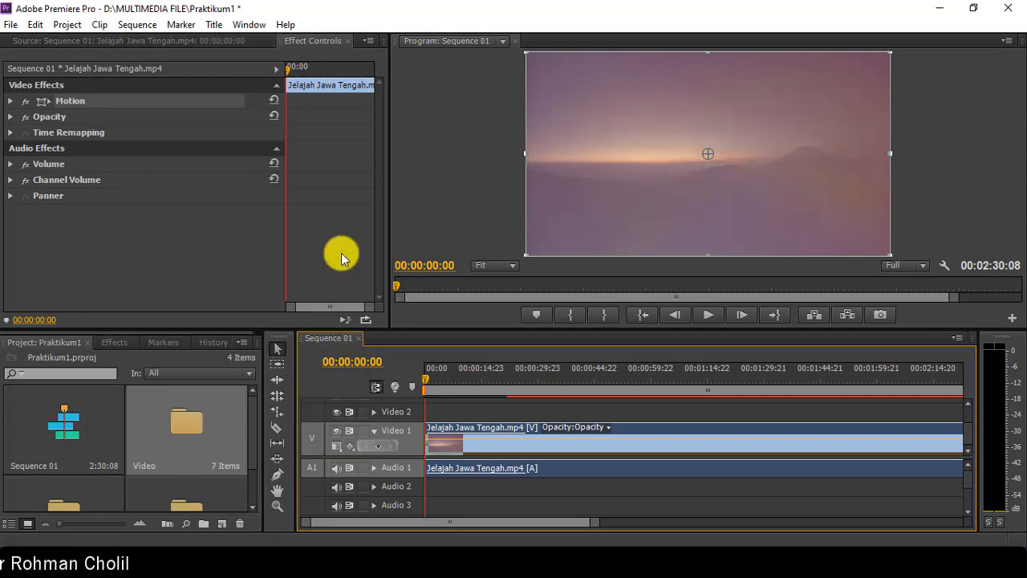
{"action": "left_click", "coordinate": [97, 25]}
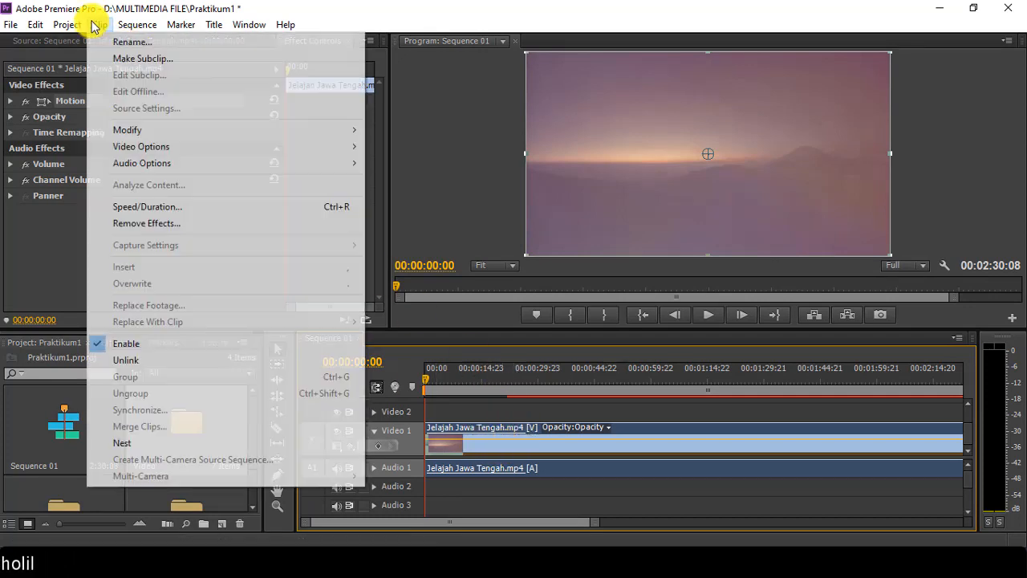
{"action": "left_click", "coordinate": [149, 363]}
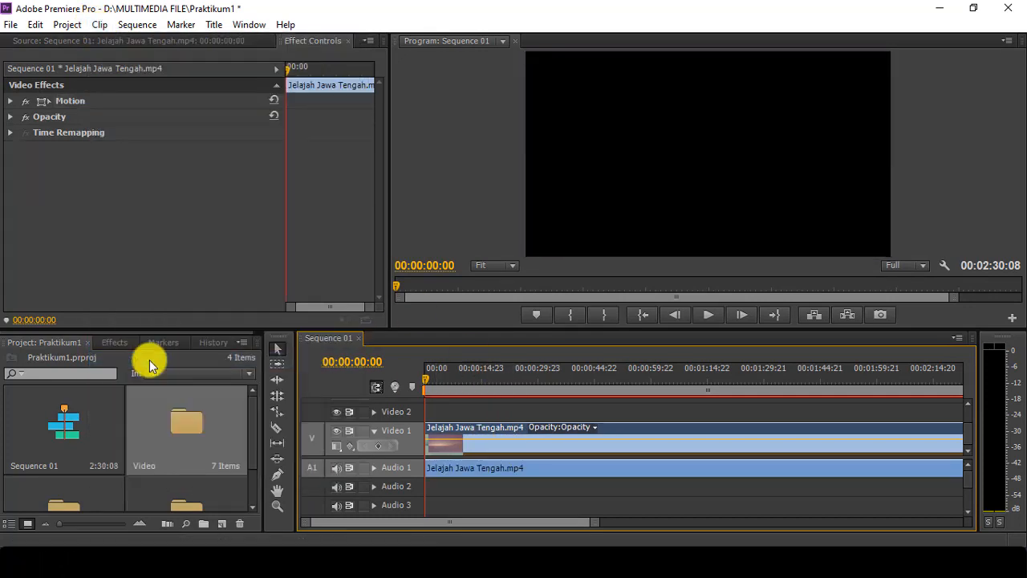
{"action": "left_click", "coordinate": [505, 472]}
{"action": "left_click_drag", "start_coordinate": [477, 475], "coordinate": [530, 479]}
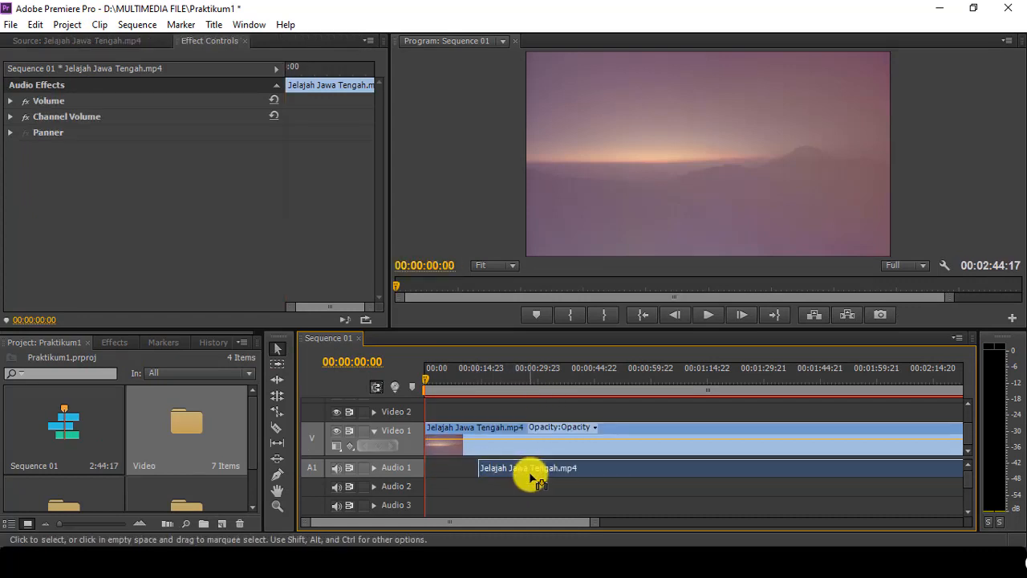
{"action": "left_click_drag", "start_coordinate": [506, 443], "coordinate": [590, 441]}
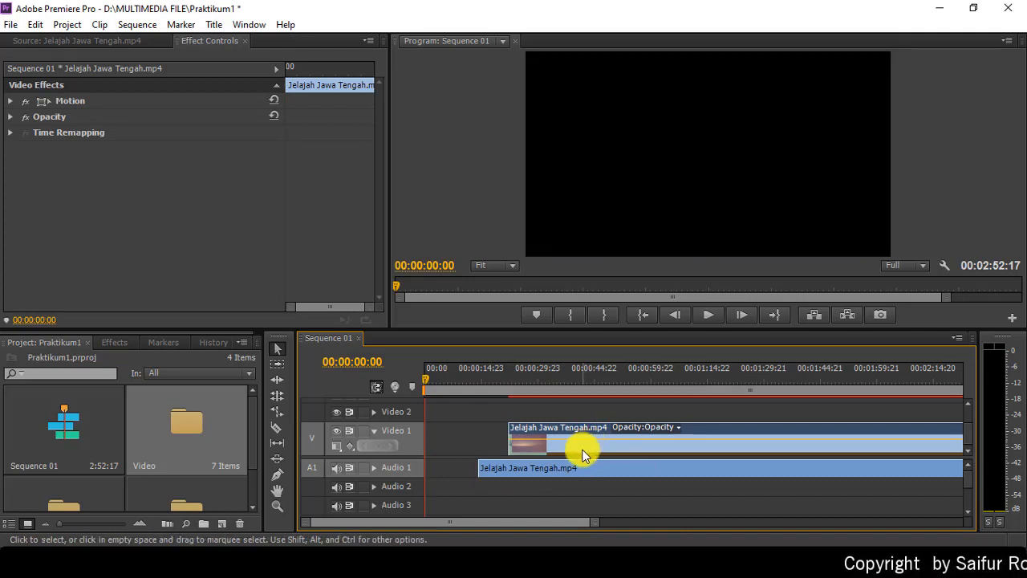
{"action": "left_click_drag", "start_coordinate": [586, 451], "coordinate": [487, 452]}
{"action": "left_click_drag", "start_coordinate": [535, 480], "coordinate": [459, 463]}
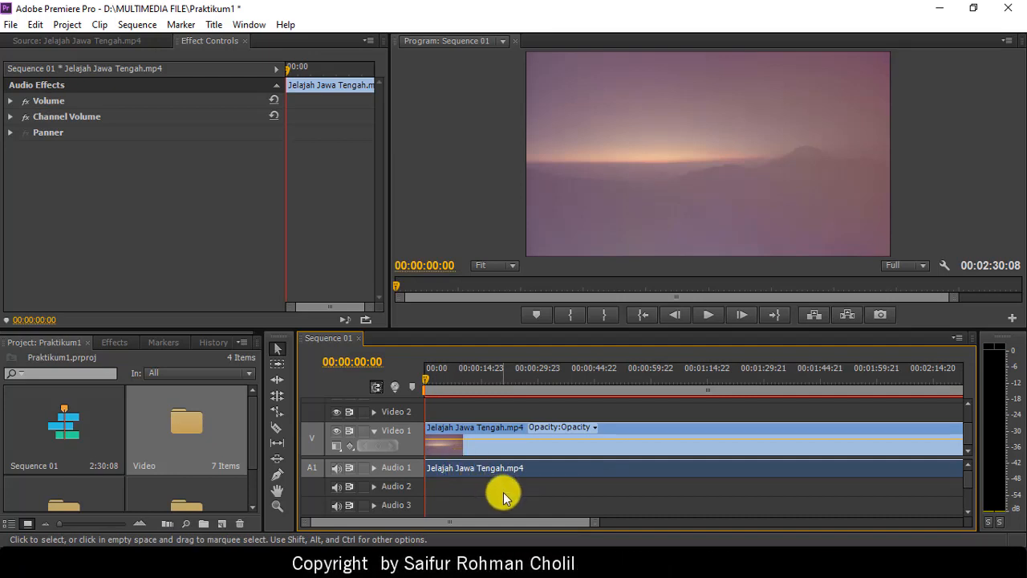
{"action": "key", "text": "ctrl+z"}
{"action": "key", "text": "ctrl+z"}
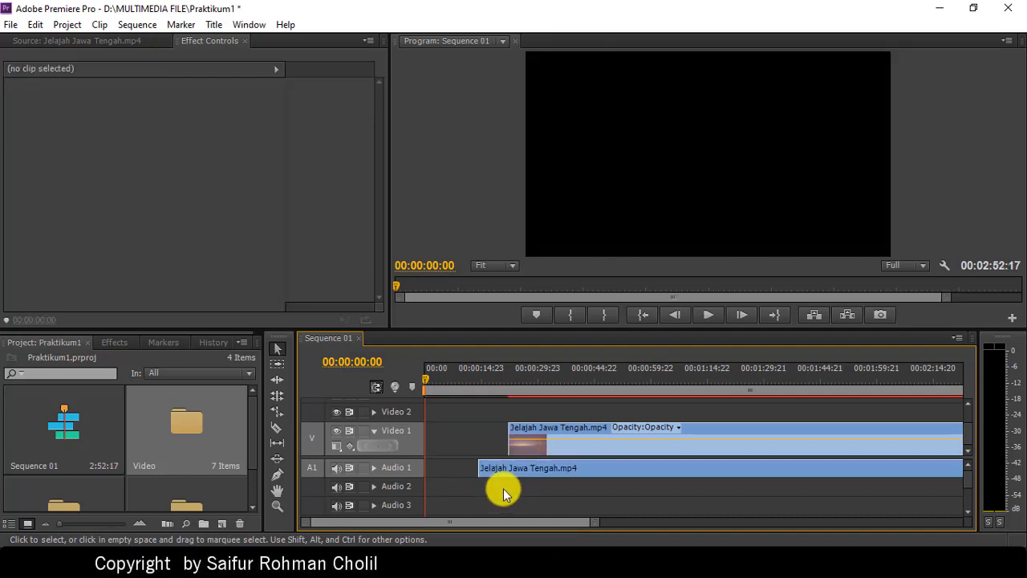
{"action": "key", "text": "ctrl+shift+z"}
{"action": "key", "text": "ctrl+shift+z"}
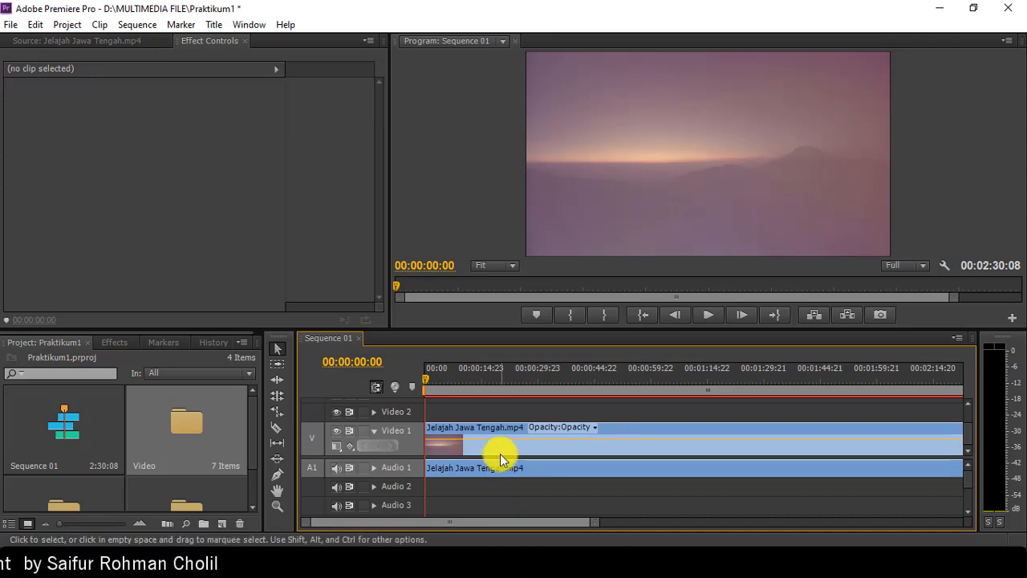
{"action": "left_click_drag", "start_coordinate": [499, 448], "coordinate": [449, 459]}
{"action": "key", "text": "ctrl+z"}
{"action": "key", "text": "ctrl+z"}
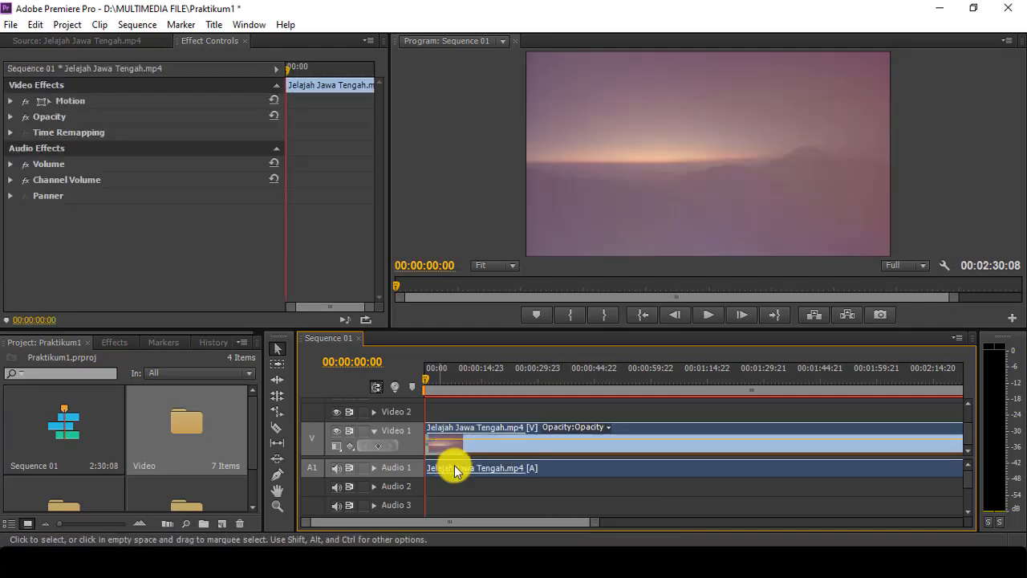
{"action": "right_click", "coordinate": [492, 452]}
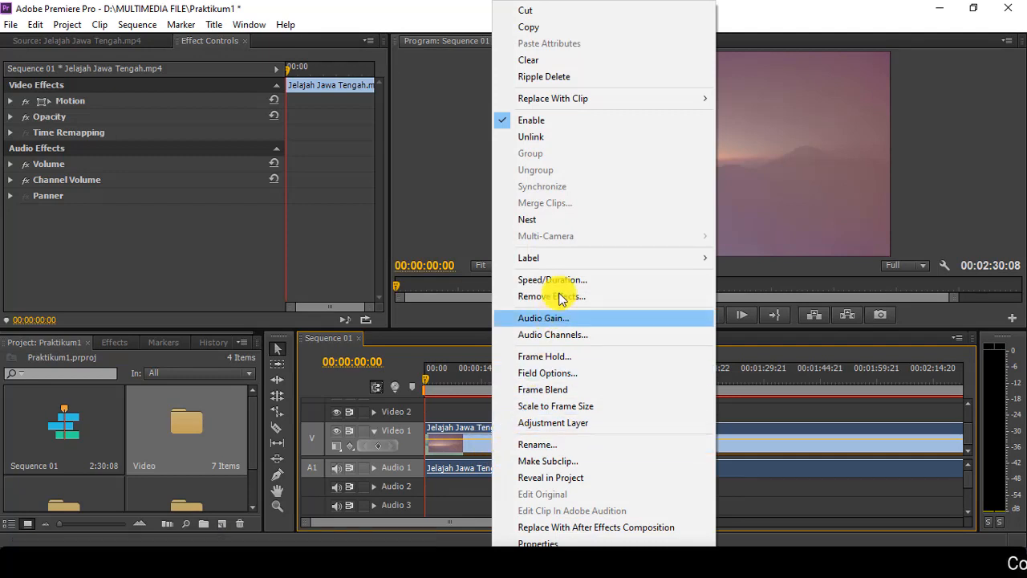
{"action": "left_click", "coordinate": [586, 138]}
{"action": "left_click", "coordinate": [518, 495]}
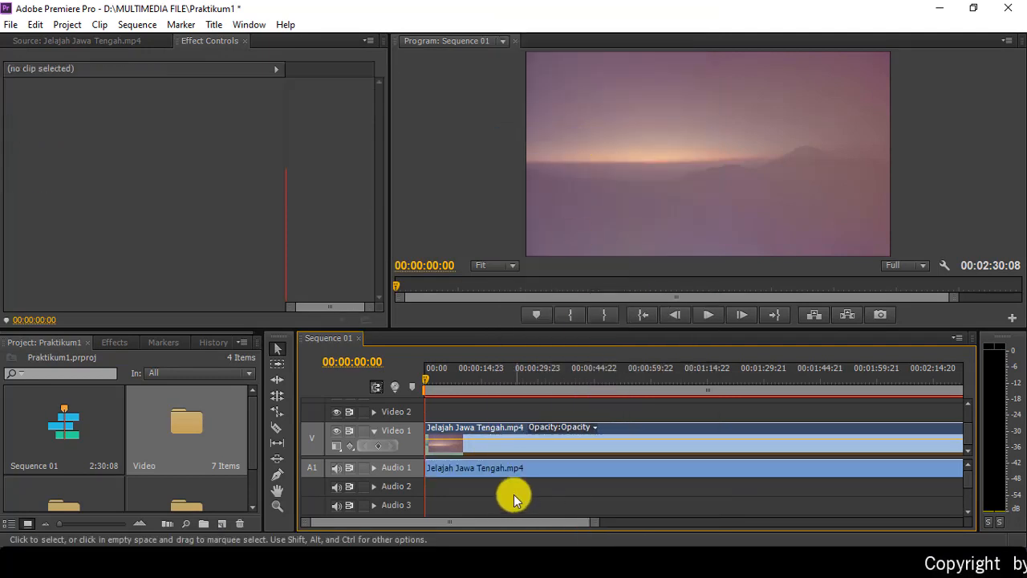
{"action": "left_click", "coordinate": [482, 474]}
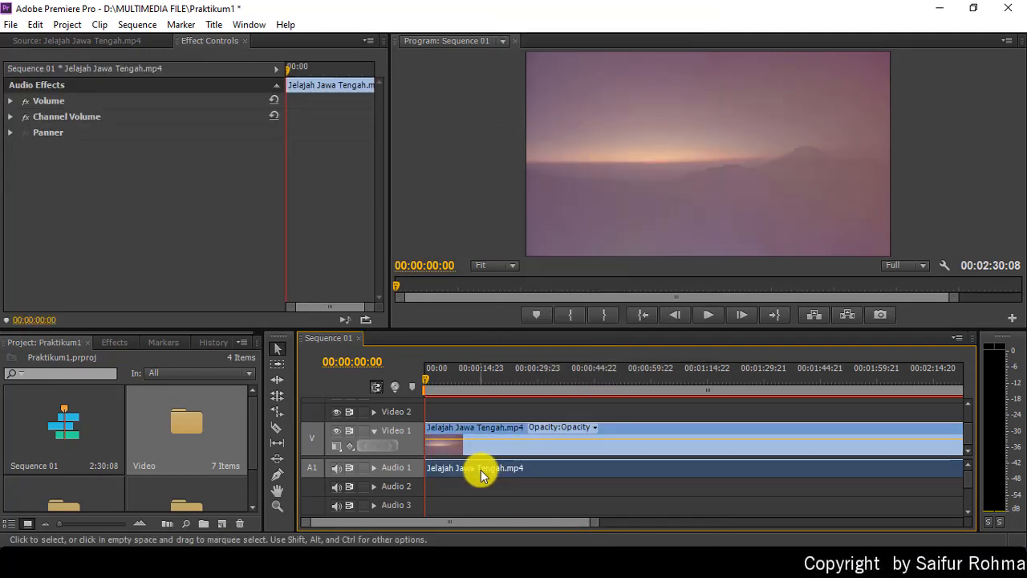
Step: Delete the clip's original audio from Audio 1, preview the silent sequence, then rewind
{"action": "key", "text": "Delete"}
{"action": "left_click", "coordinate": [710, 315]}
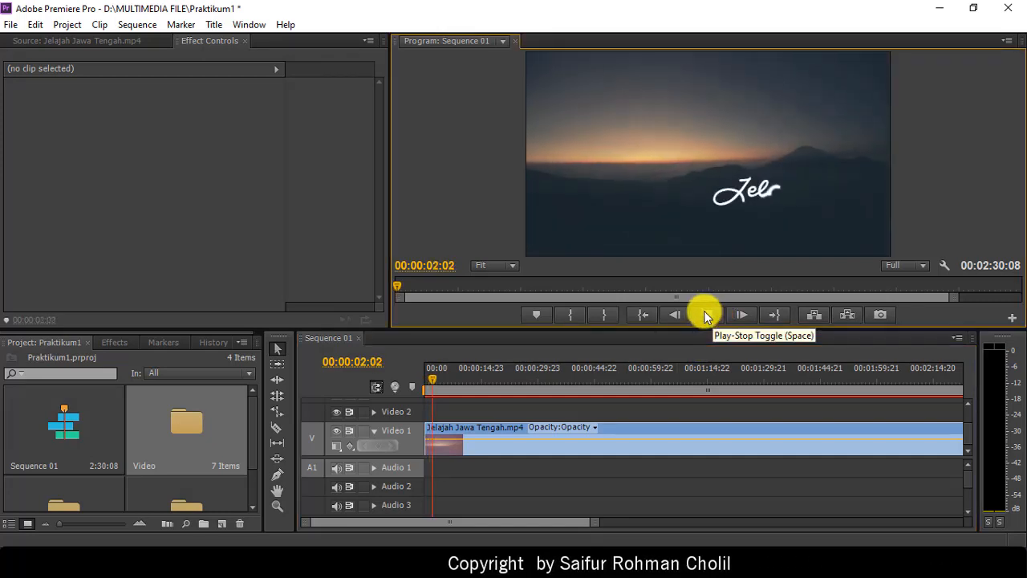
{"action": "left_click", "coordinate": [703, 312]}
{"action": "left_click", "coordinate": [642, 315]}
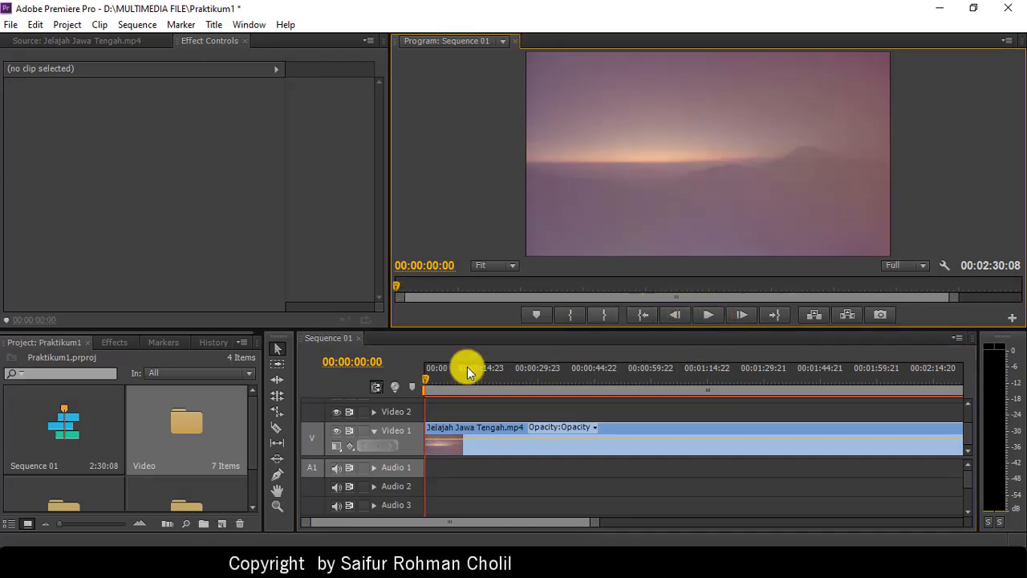
Step: Load Cartoon-On&On.mp3 from the Audio bin into the Source monitor
{"action": "scroll", "coordinate": [187, 438], "scroll_direction": "down", "scroll_amount": 1}
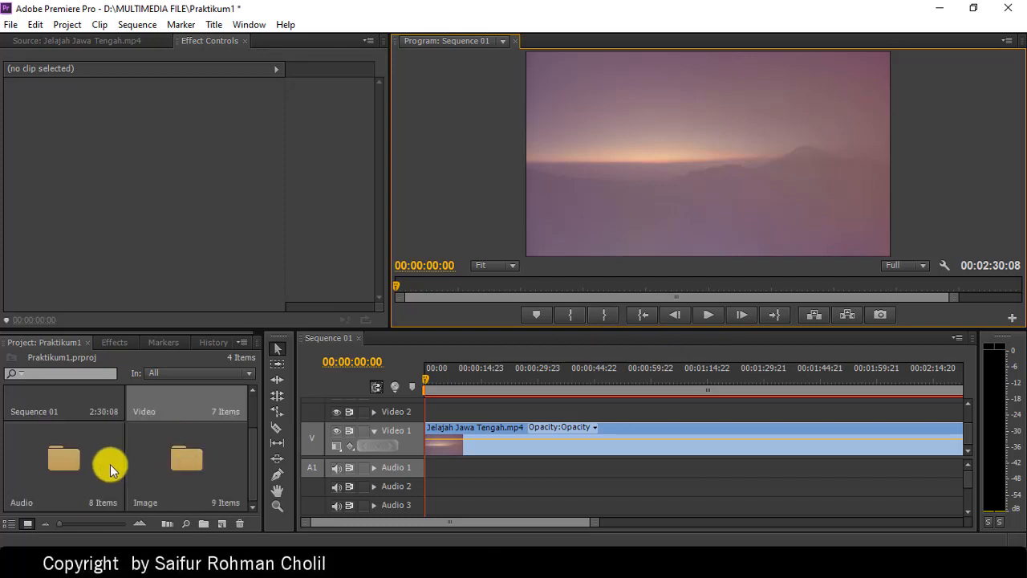
{"action": "double_click", "coordinate": [61, 466]}
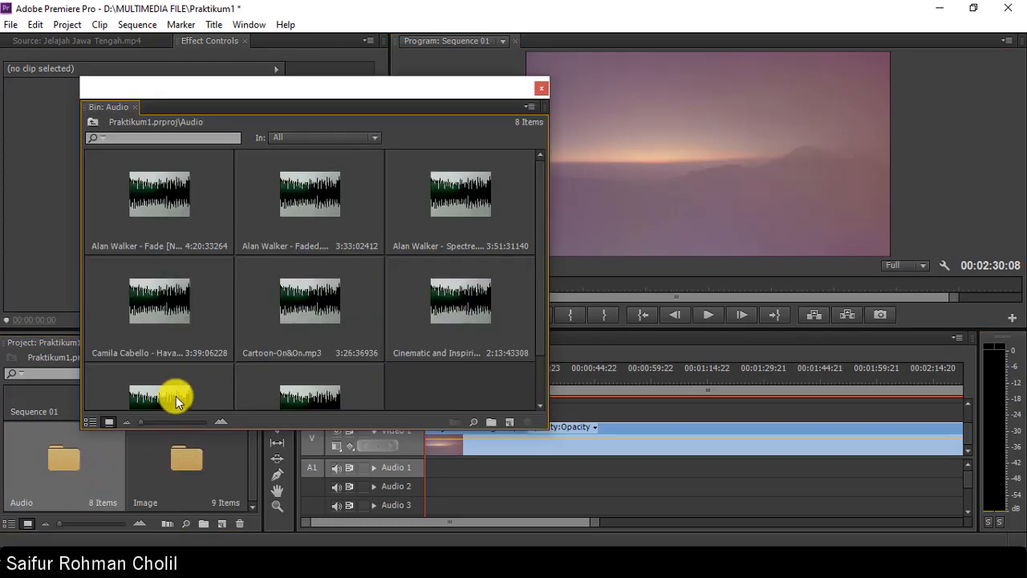
{"action": "double_click", "coordinate": [296, 308]}
Step: Listen to the Cartoon-On&On.mp3 track in the Source monitor
{"action": "left_click", "coordinate": [543, 85]}
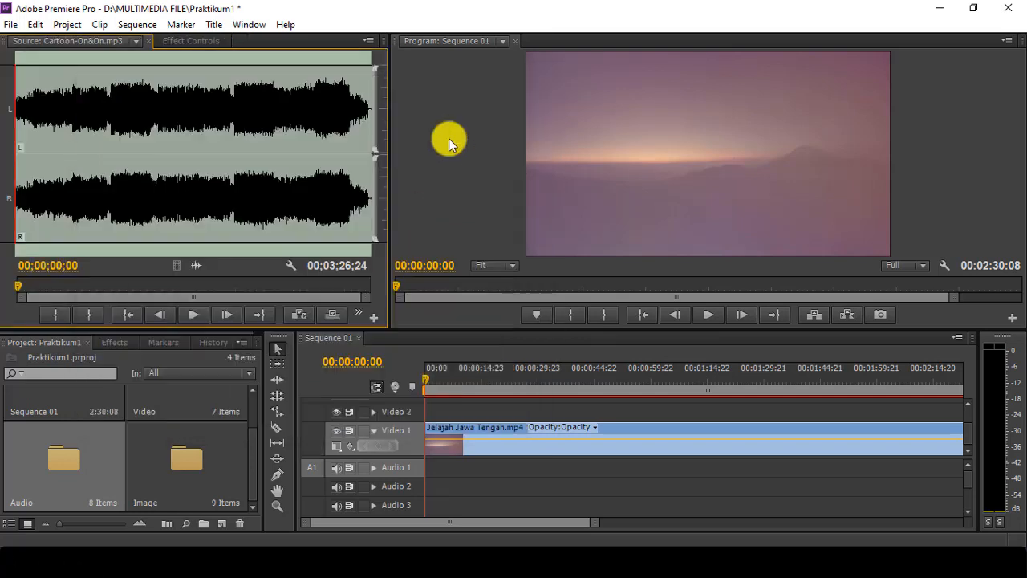
{"action": "left_click", "coordinate": [191, 316]}
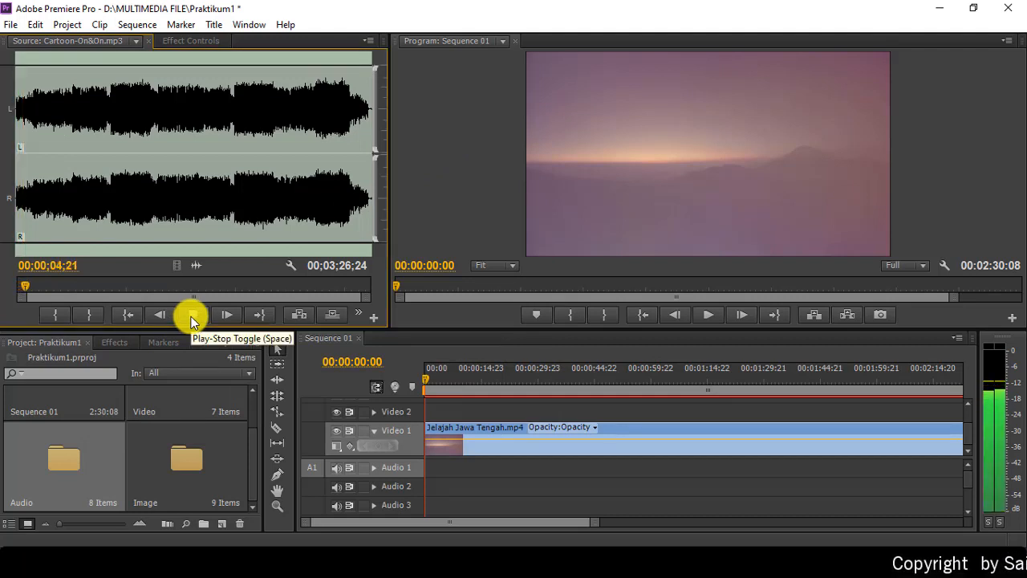
{"action": "left_click", "coordinate": [191, 320]}
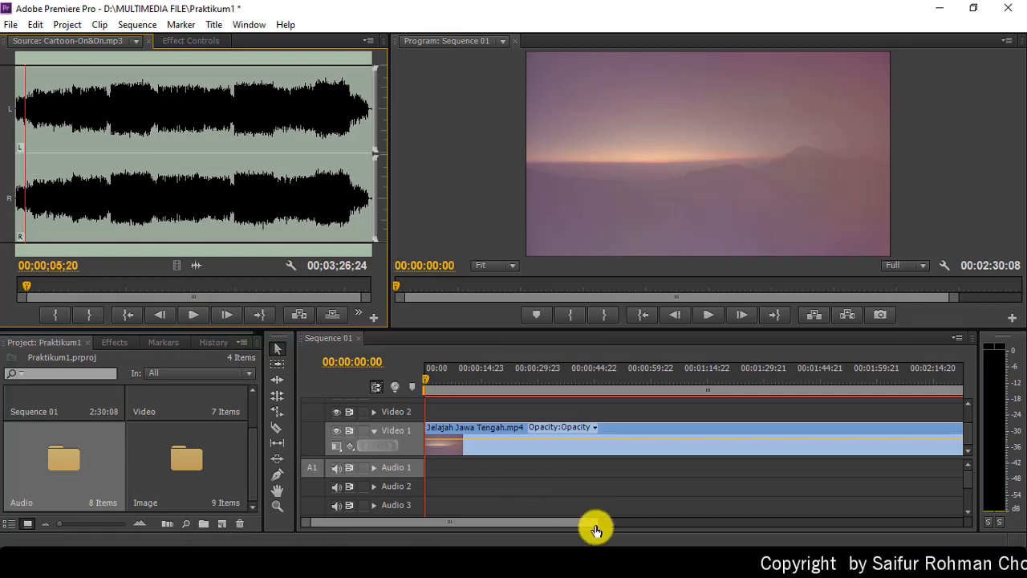
{"action": "left_click_drag", "start_coordinate": [595, 529], "coordinate": [634, 527]}
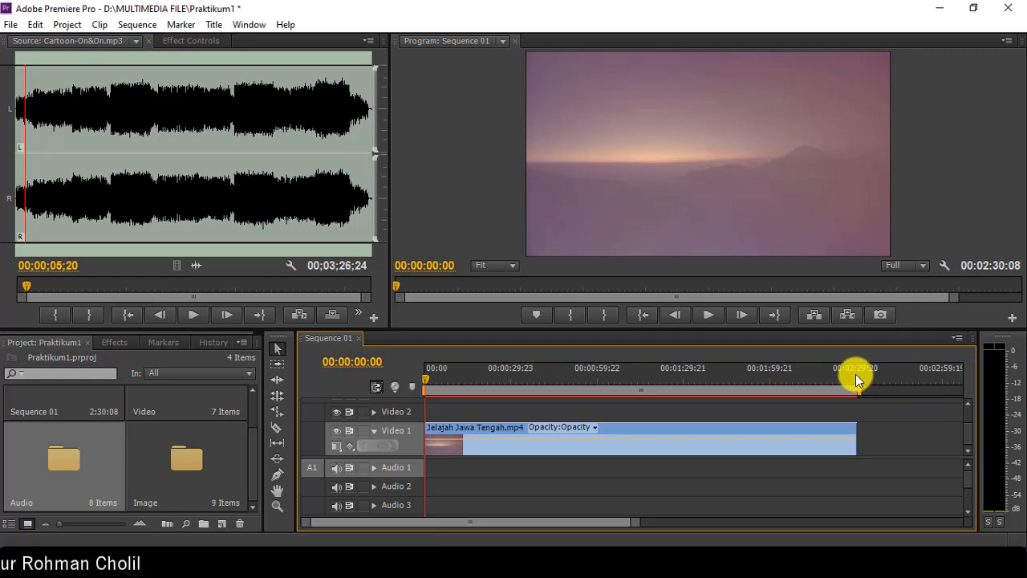
Step: Mark the music's In at 00;00;00;00 and its Out at 02;29;11
{"action": "left_click", "coordinate": [127, 315]}
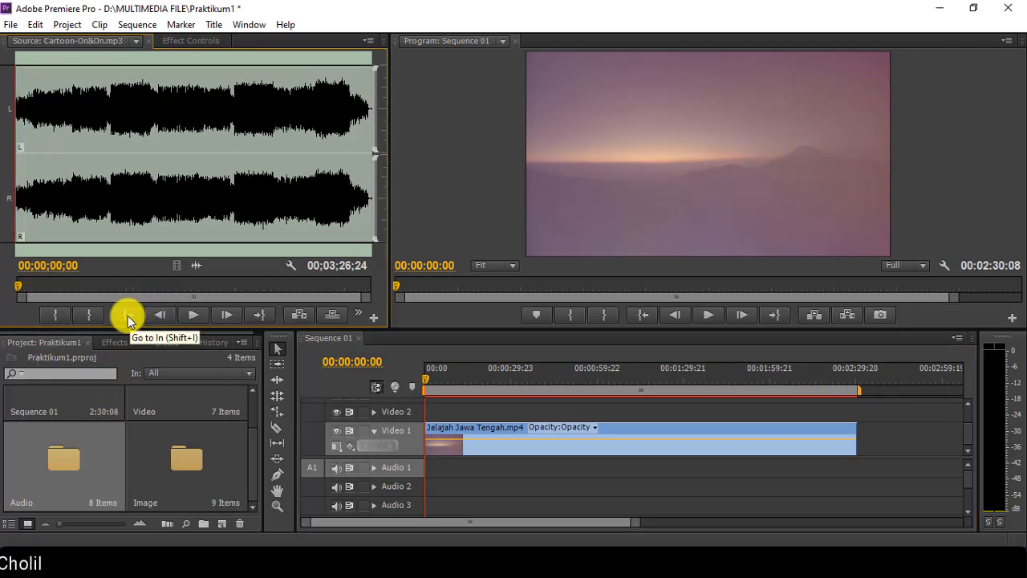
{"action": "left_click", "coordinate": [53, 315]}
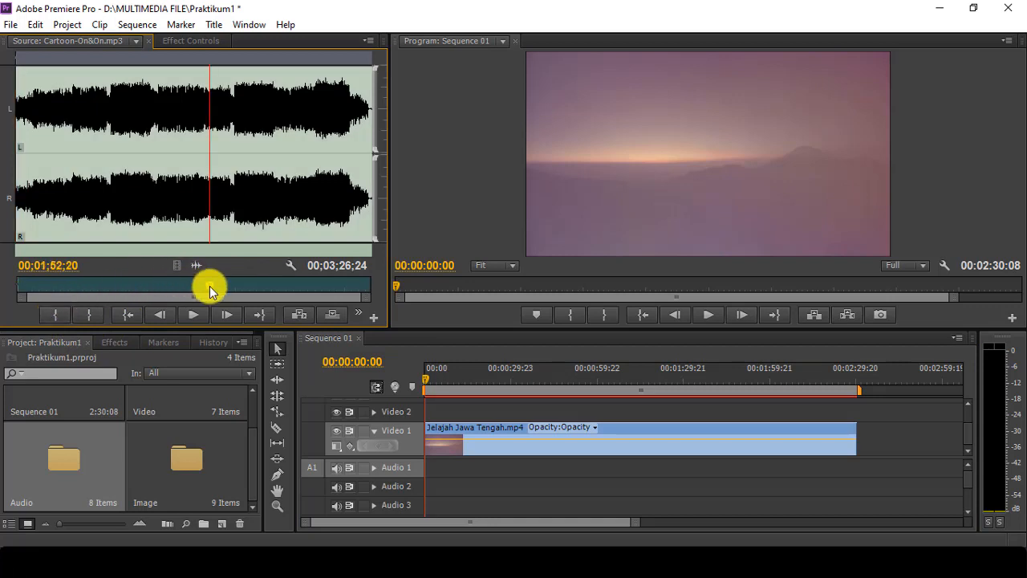
{"action": "left_click_drag", "start_coordinate": [209, 284], "coordinate": [273, 291]}
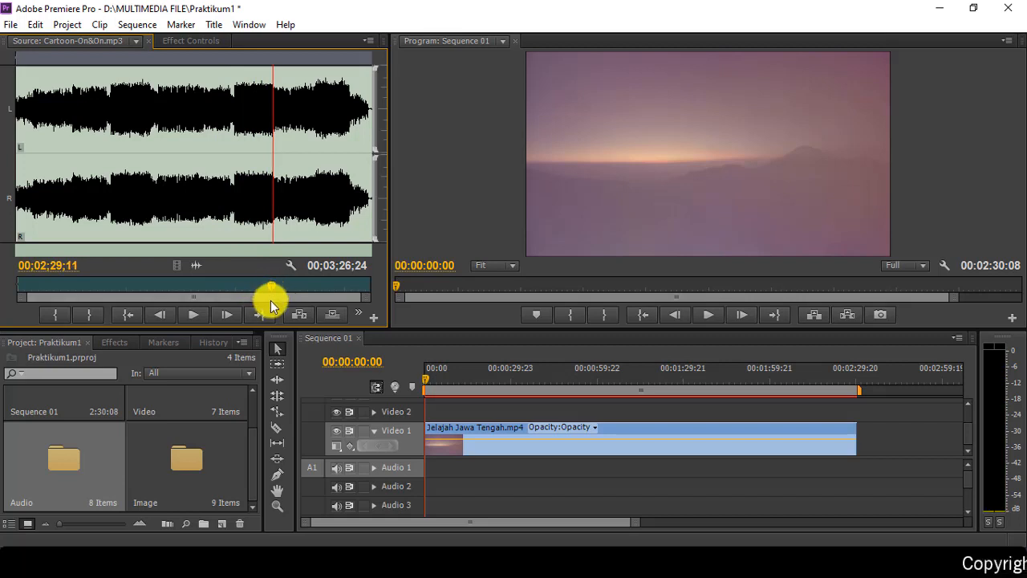
{"action": "left_click", "coordinate": [86, 315]}
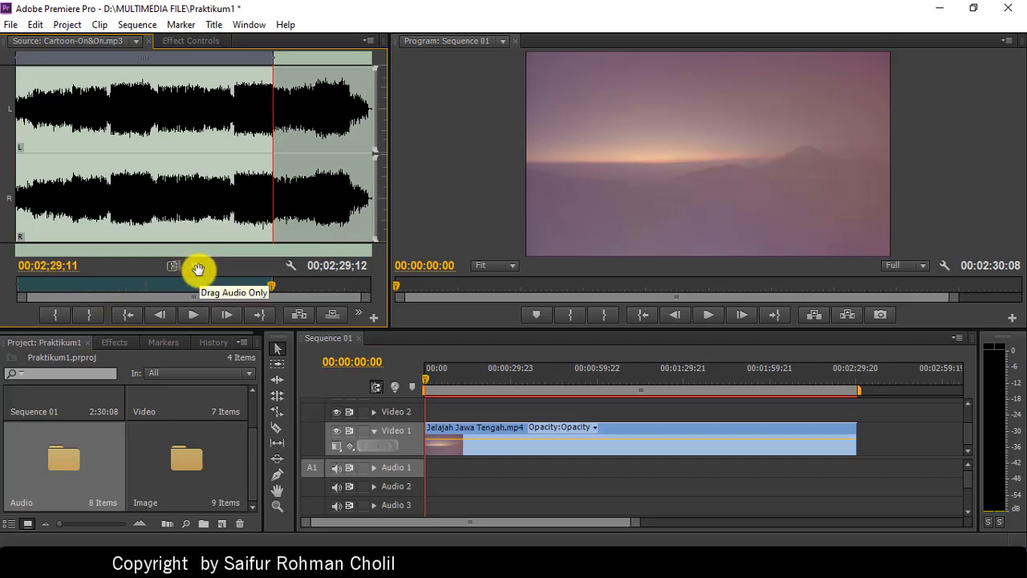
Step: Place the trimmed music on Audio 1 and trim its end to the video's end
{"action": "left_click_drag", "start_coordinate": [198, 268], "coordinate": [416, 458]}
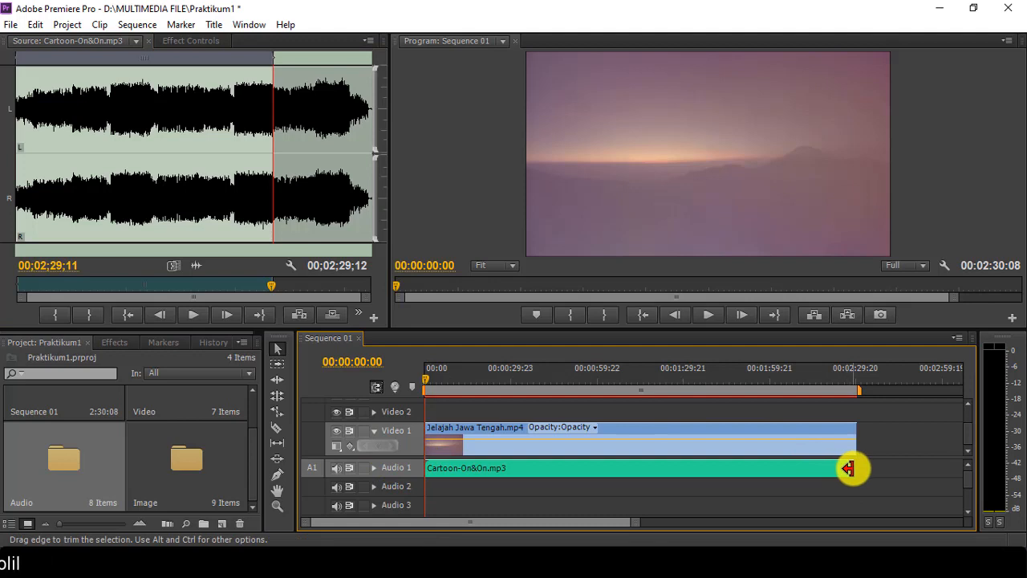
{"action": "left_click_drag", "start_coordinate": [850, 468], "coordinate": [849, 469]}
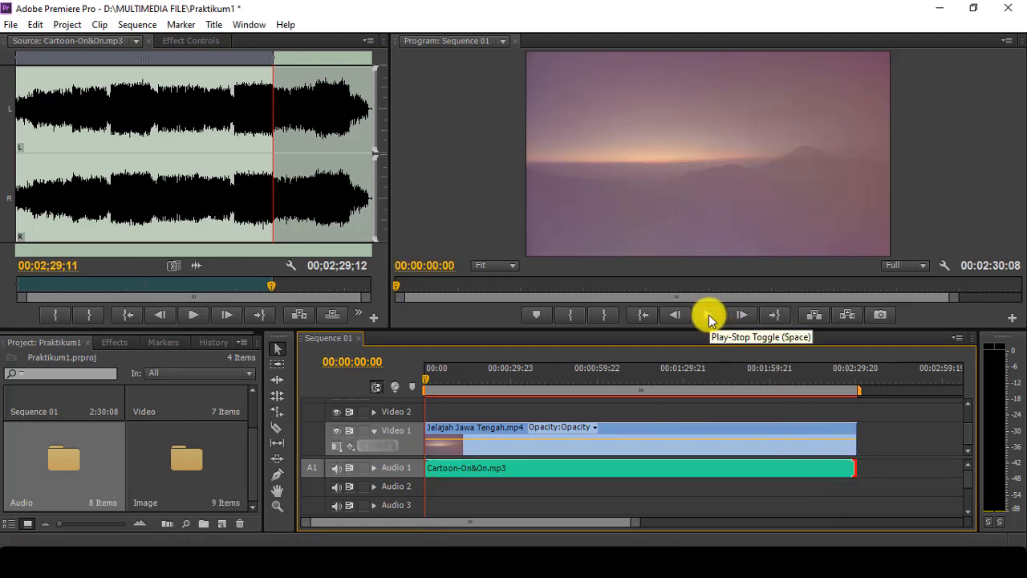
{"action": "left_click", "coordinate": [645, 319]}
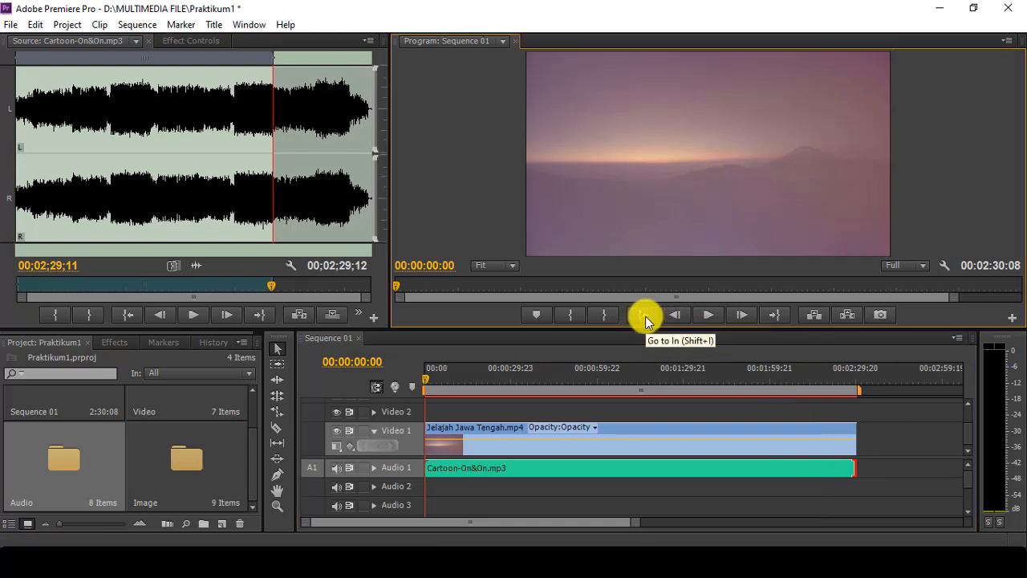
{"action": "left_click", "coordinate": [708, 313]}
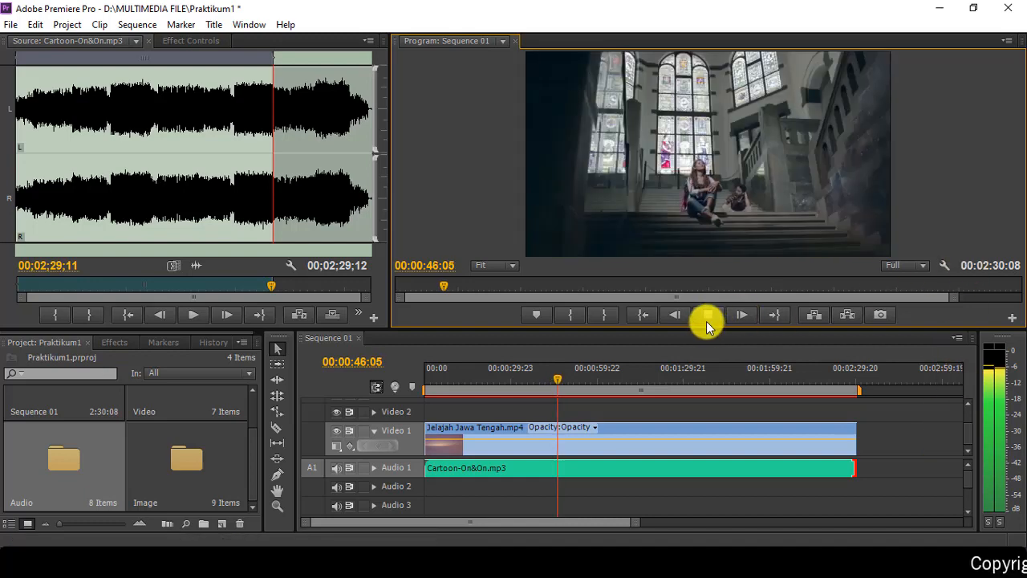
{"action": "left_click", "coordinate": [705, 317]}
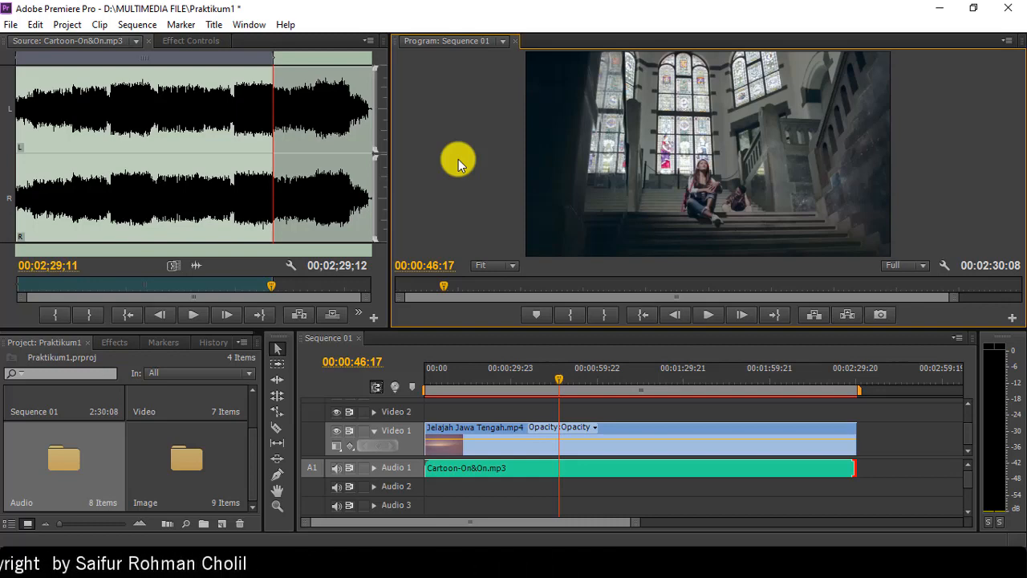
{"action": "key", "text": "grave"}
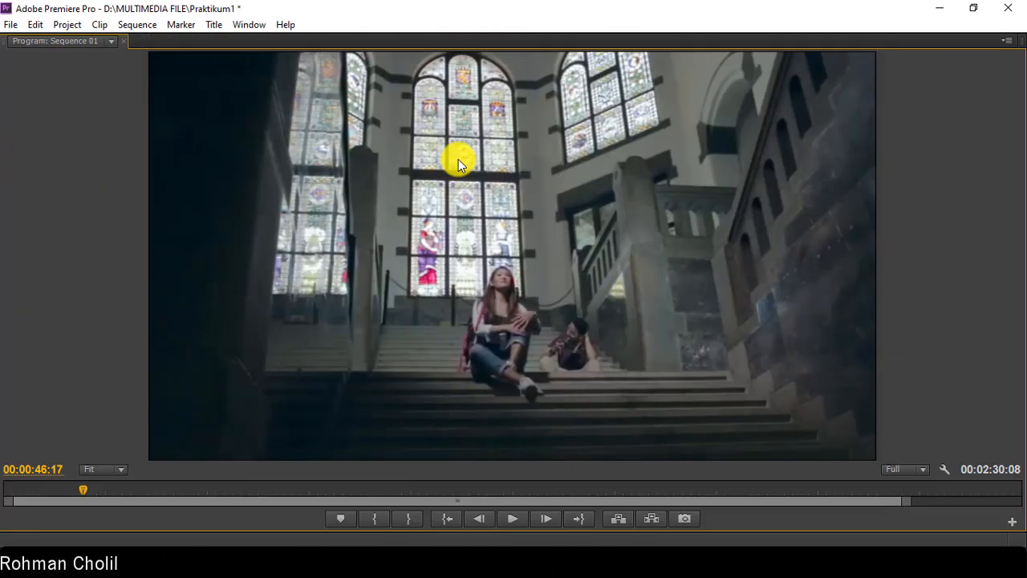
{"action": "key", "text": "space"}
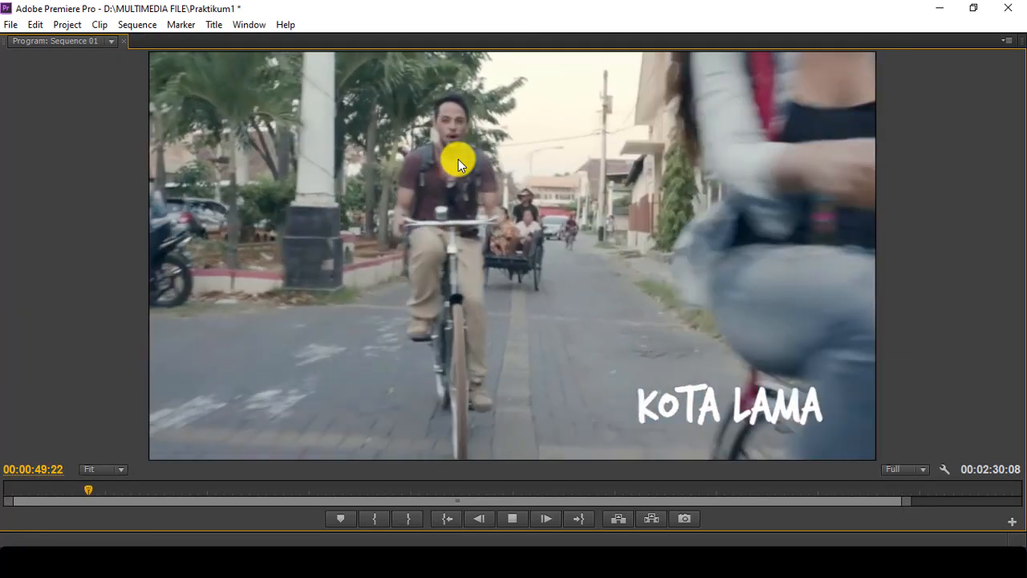
{"action": "key", "text": "grave"}
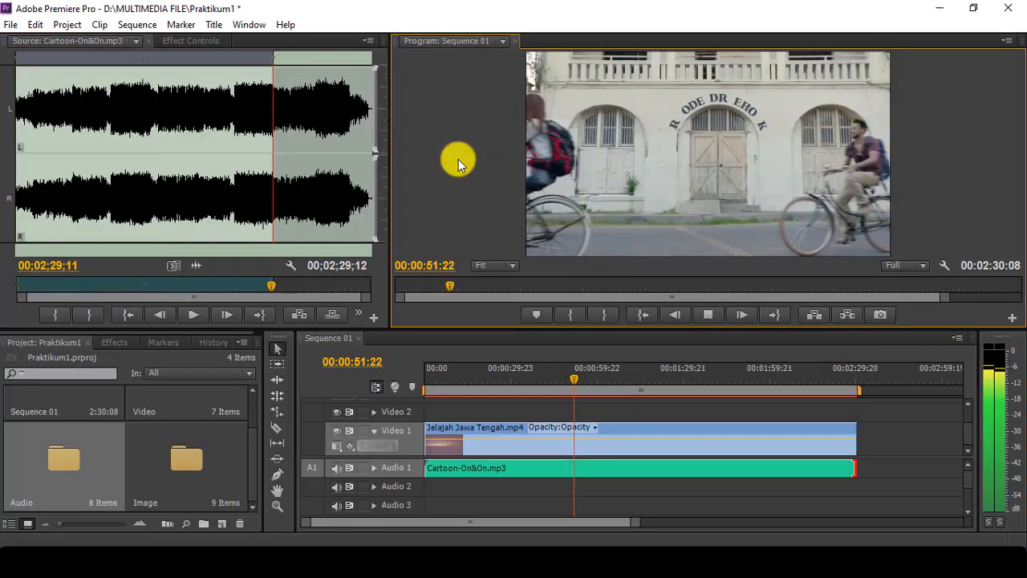
{"action": "key", "text": "grave"}
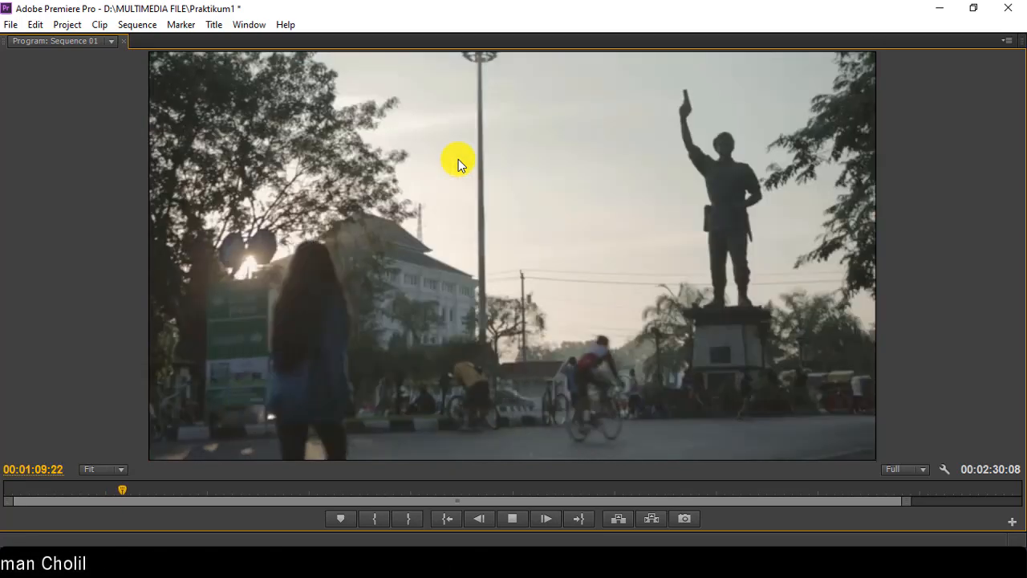
{"action": "key", "text": "space"}
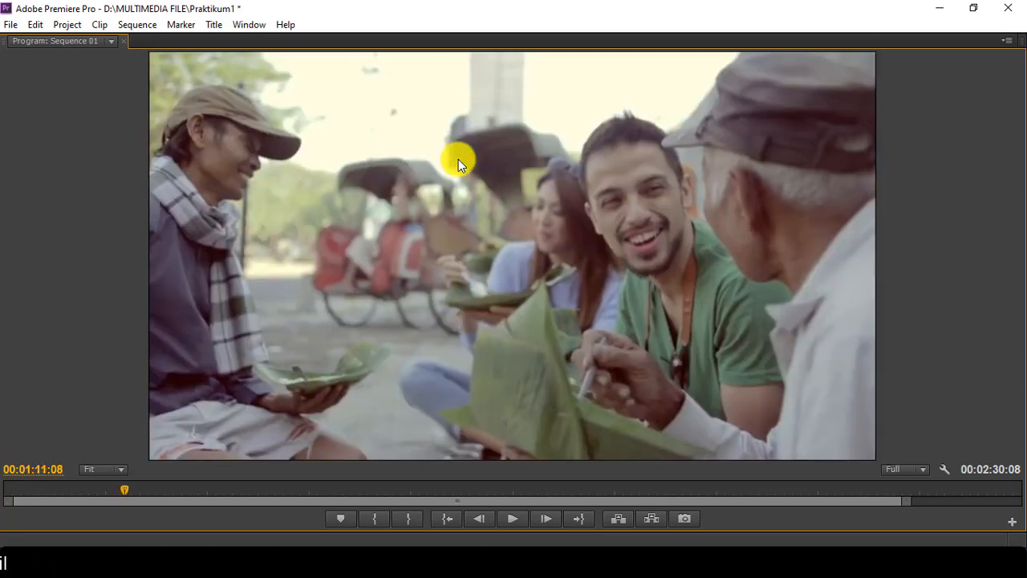
{"action": "key", "text": "grave"}
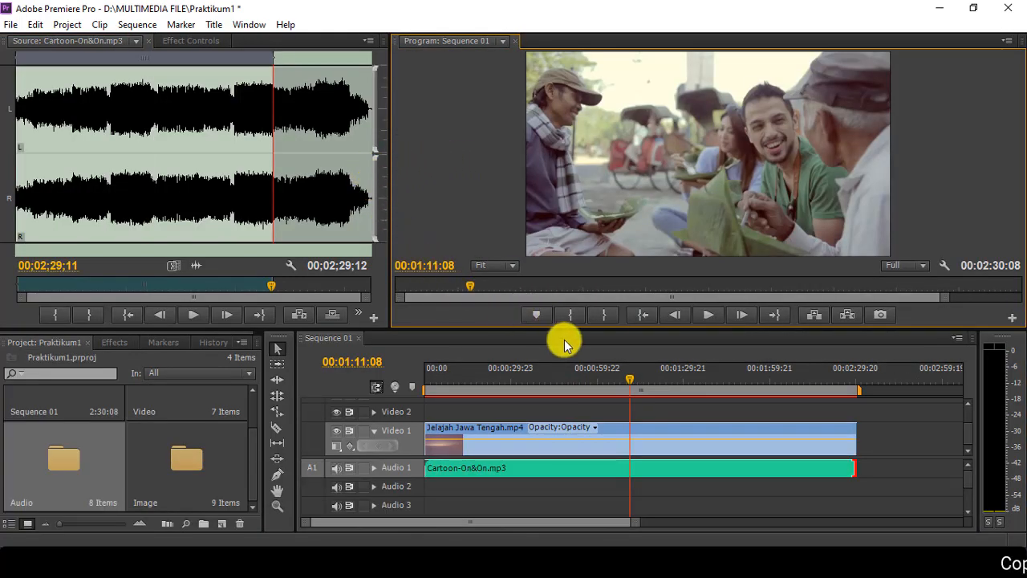
Step: Move the Sequence 01 playhead back to 00:00:00:00
{"action": "left_click", "coordinate": [647, 317]}
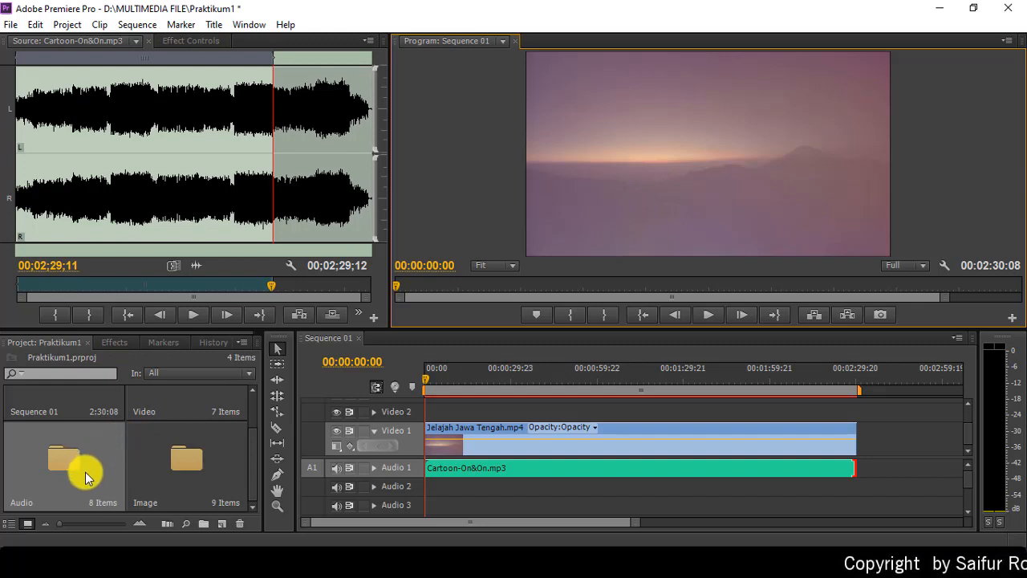
Step: Switch the Project panel to List View to show the bins and Sequence 01
{"action": "scroll", "coordinate": [151, 432], "scroll_direction": "up", "scroll_amount": 1}
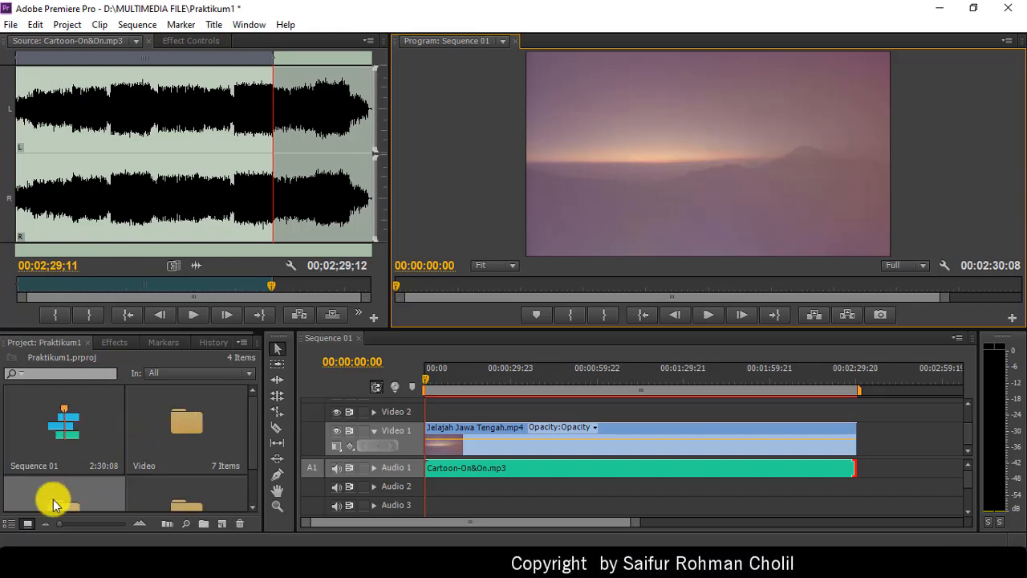
{"action": "left_click", "coordinate": [9, 523]}
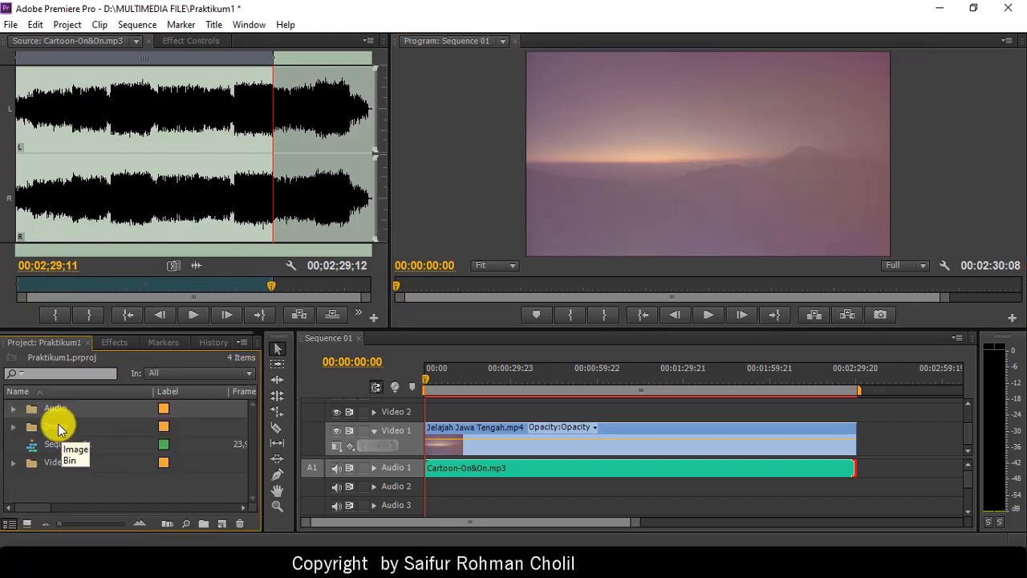